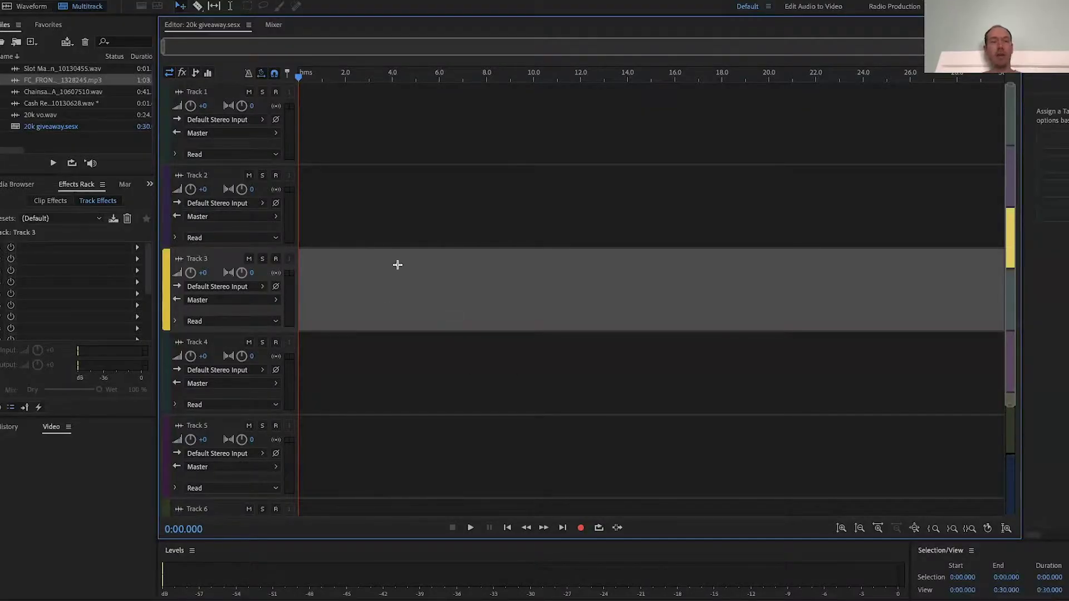
# View the music file's waveform, then return to the multitrack session without changing file options
pyautogui.click(30, 8)
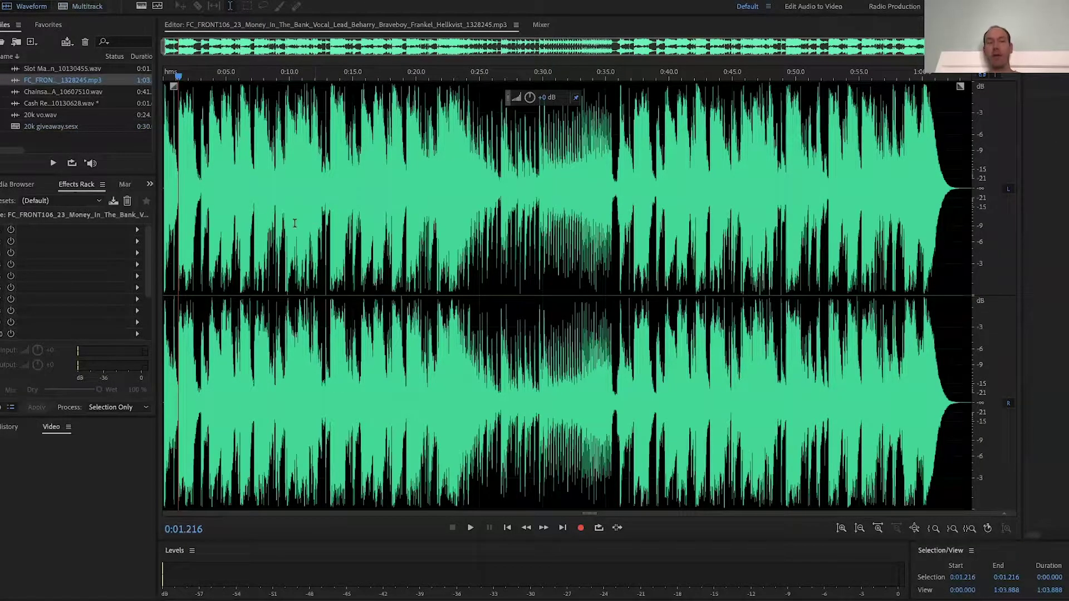
pyautogui.click(84, 8)
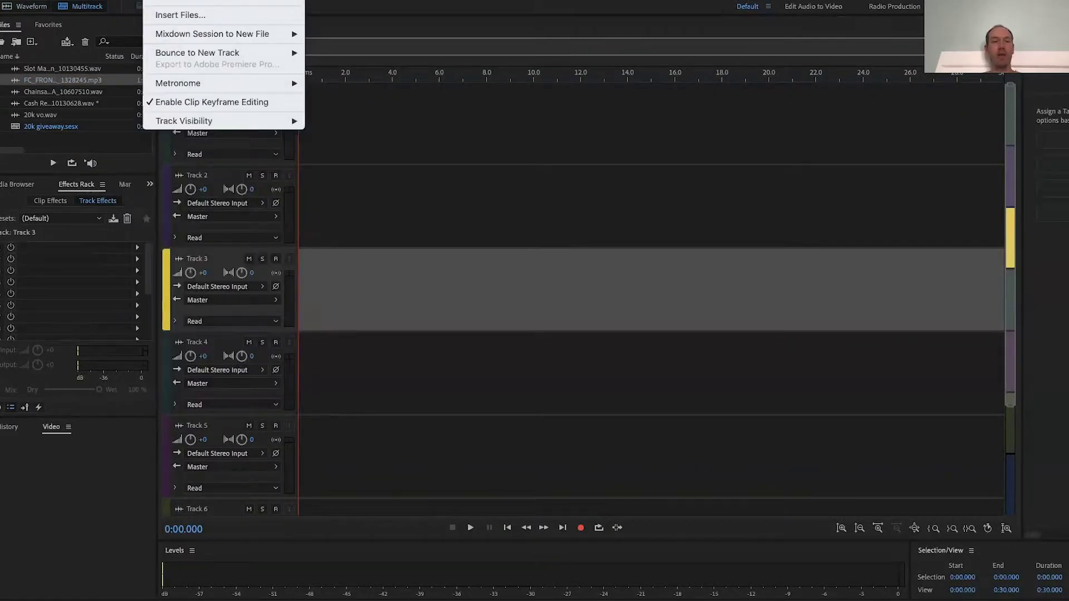
pyautogui.moveTo(105, 0)
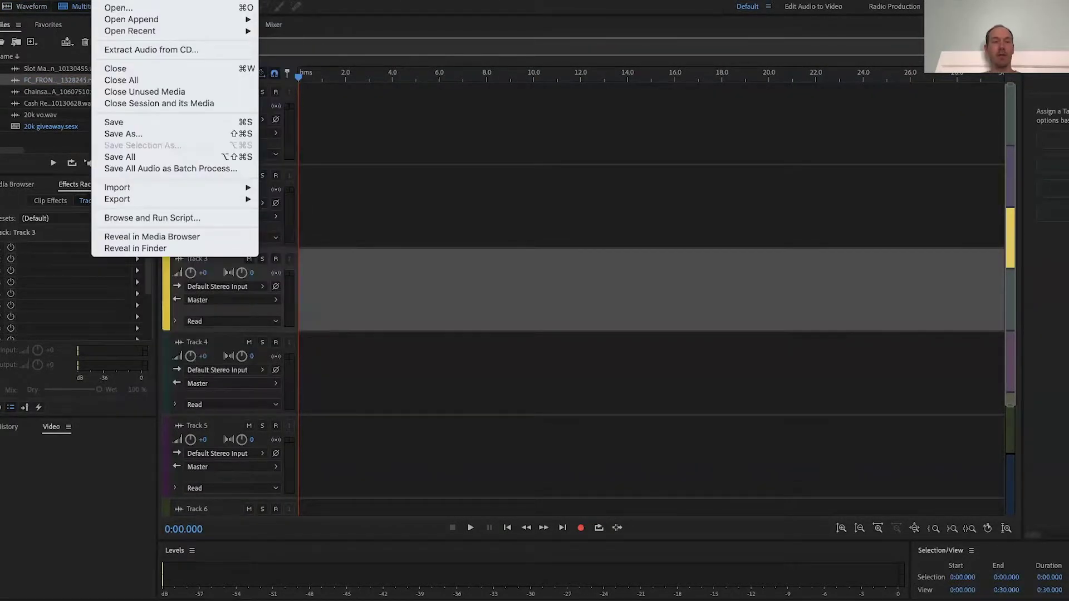
pyautogui.click(358, 37)
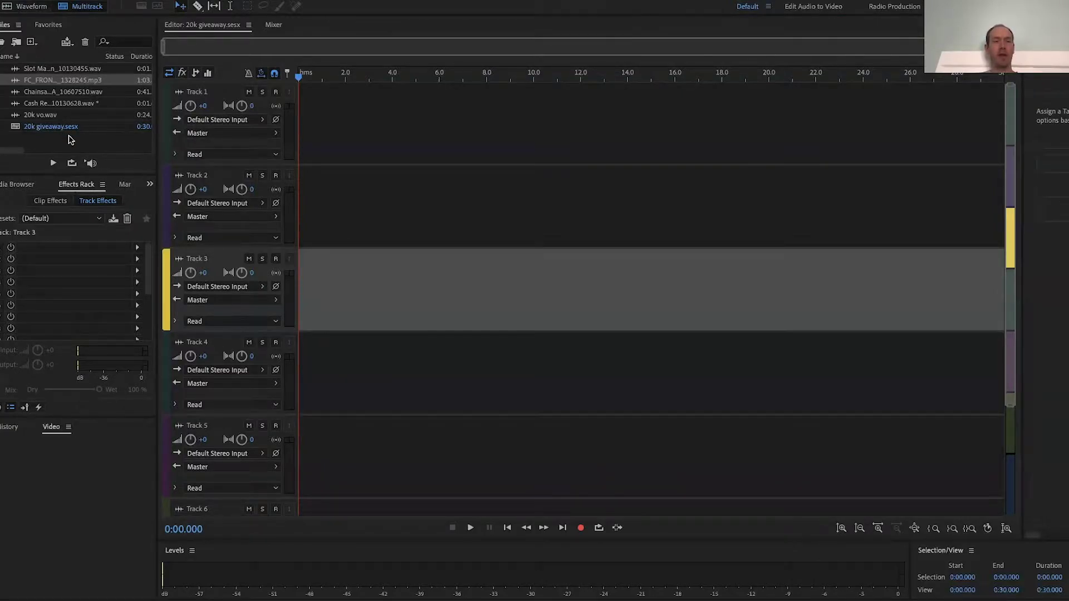
# Add 20k vo.wav to Track 1, preview it, and move the clip to start near 2 seconds
pyautogui.click(47, 116)
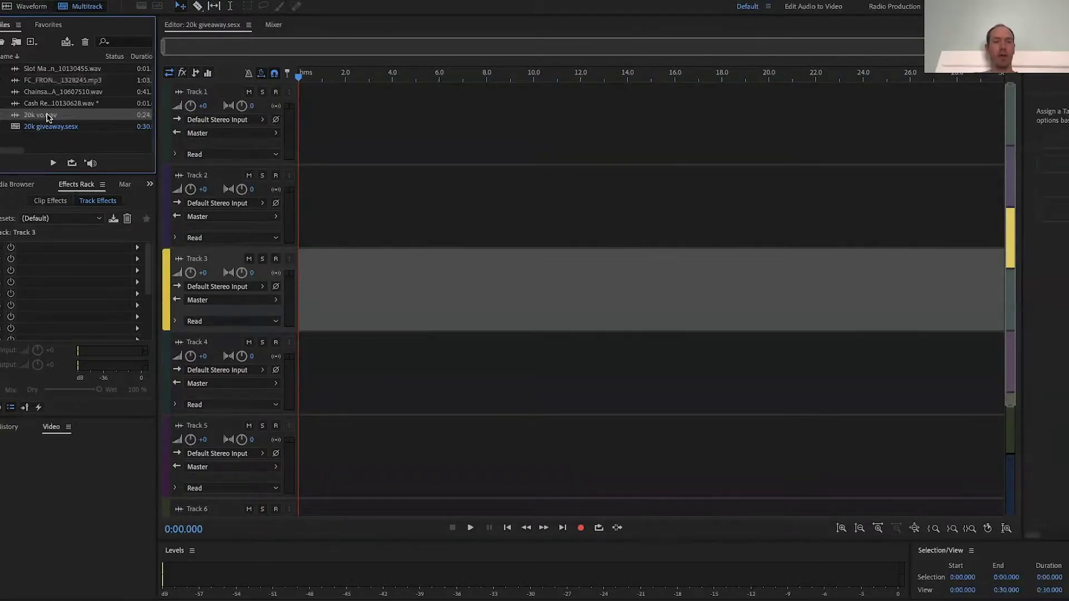
pyautogui.moveTo(47, 117); pyautogui.dragTo(314, 97)
pyautogui.press('space')
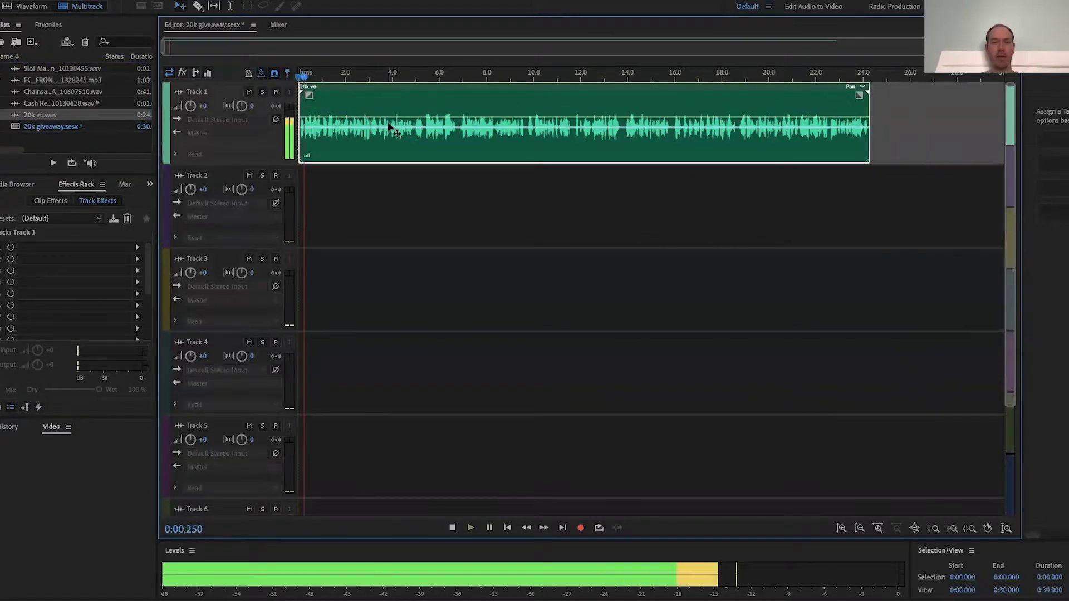
pyautogui.press('space')
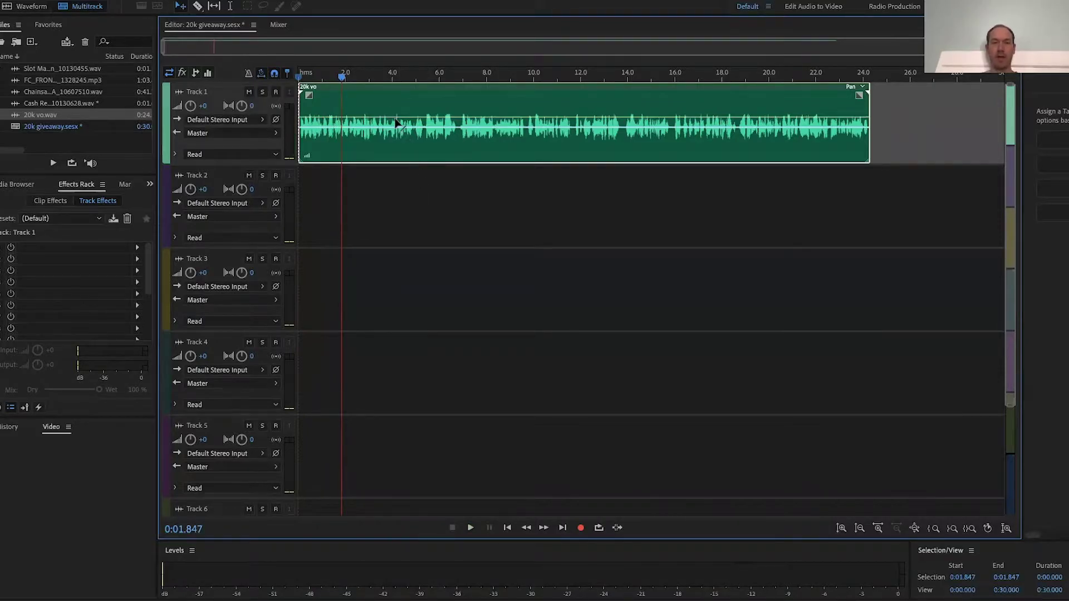
pyautogui.moveTo(397, 122); pyautogui.dragTo(440, 110)
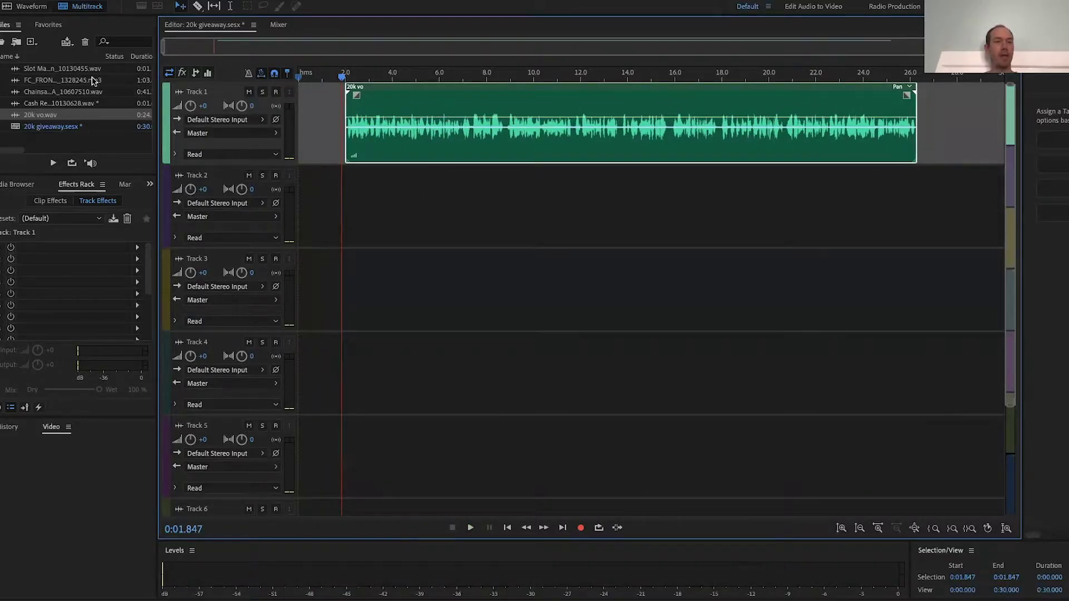
pyautogui.click(75, 71)
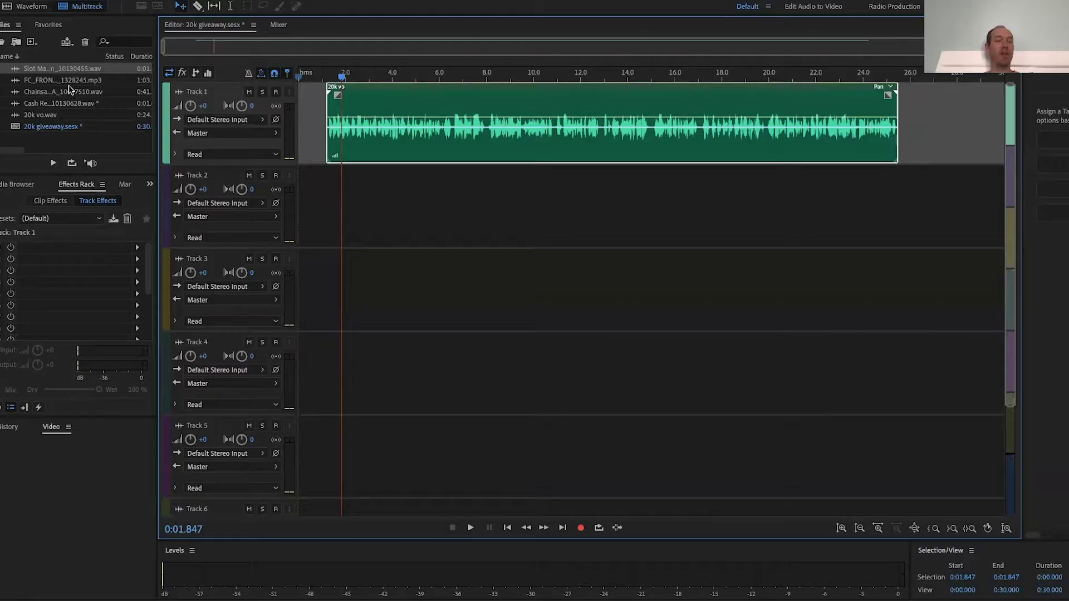
# Select the FC_FRONT106 music bed mp3 in the Files panel
pyautogui.click(64, 80)
# Put the FC_FRONT music bed on Track 2, solo and preview it, and add Chainsaw Closeup A to Track 3
pyautogui.moveTo(49, 82); pyautogui.dragTo(285, 207)
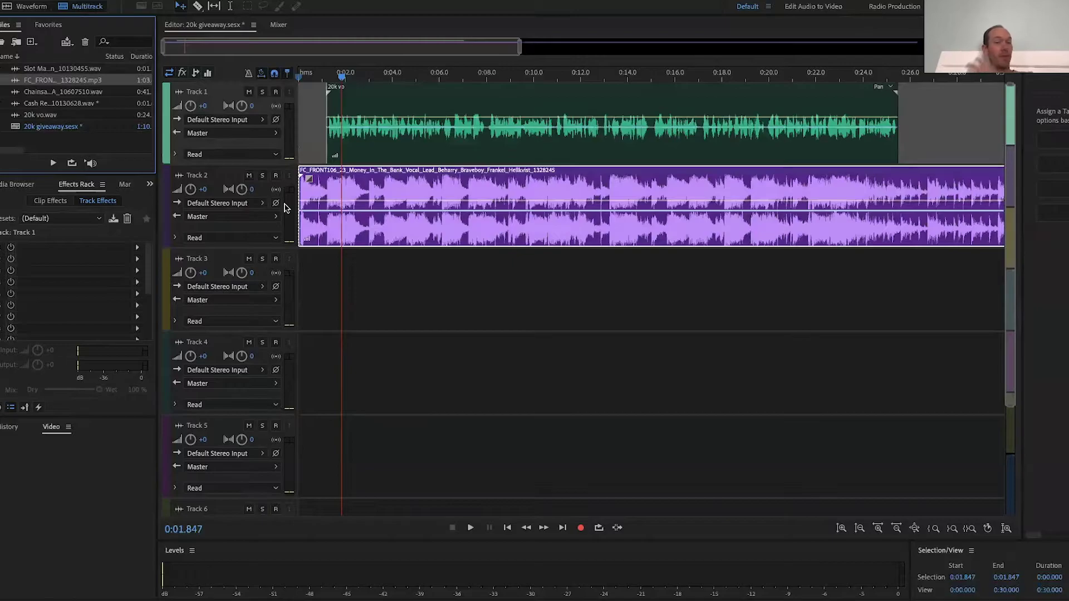
pyautogui.click(261, 176)
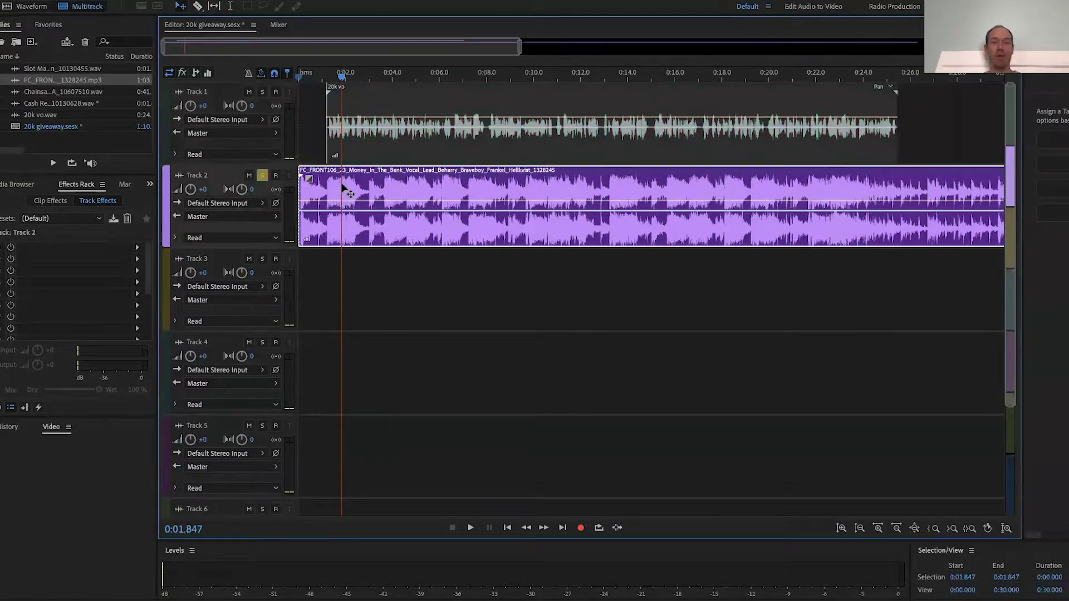
pyautogui.moveTo(342, 78); pyautogui.dragTo(284, 78)
pyautogui.press('space')
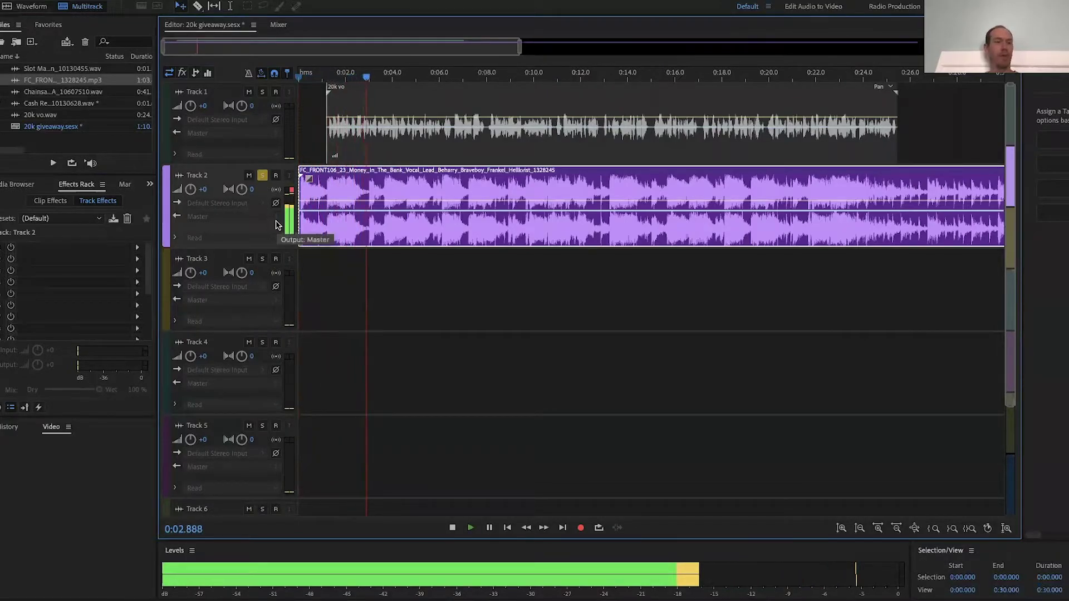
pyautogui.press('space')
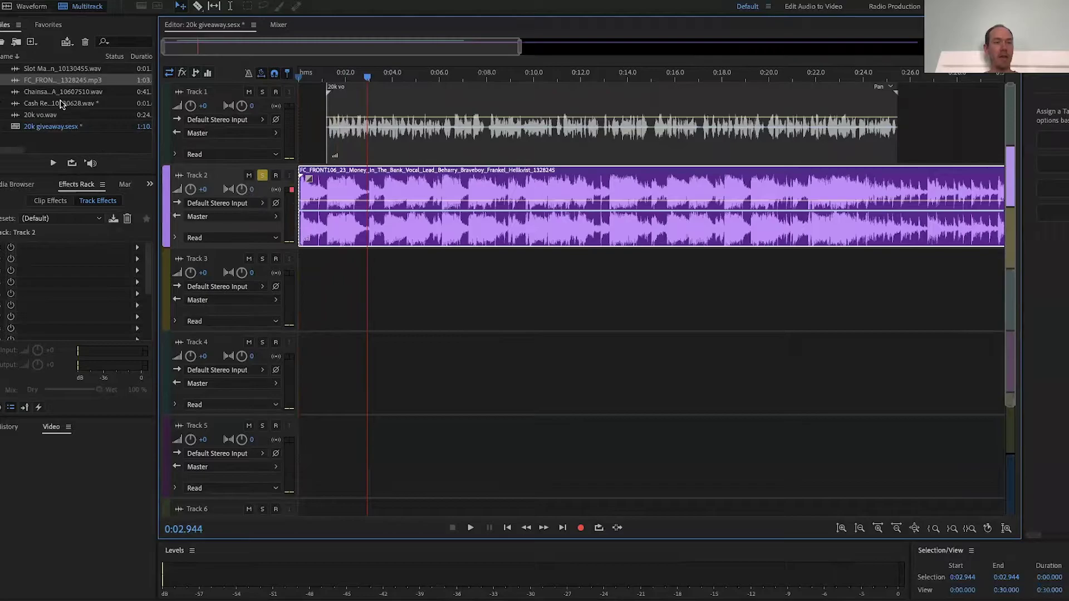
pyautogui.moveTo(51, 96); pyautogui.dragTo(368, 275)
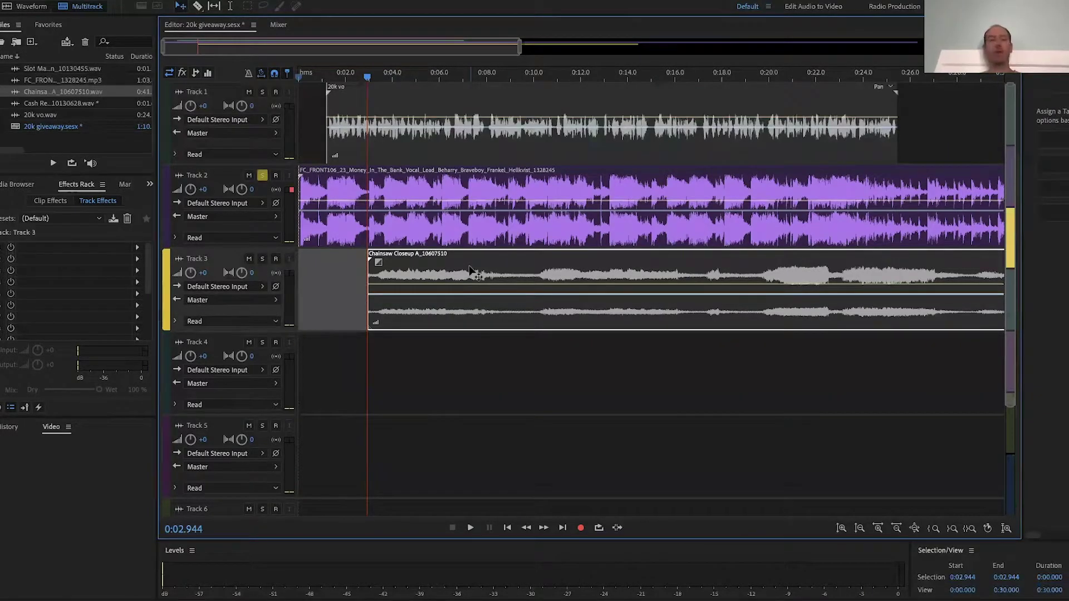
# Move the chainsaw clip to 0 s and add Cash Register to Track 4 and Slot to Track 5
pyautogui.moveTo(469, 271); pyautogui.dragTo(393, 272)
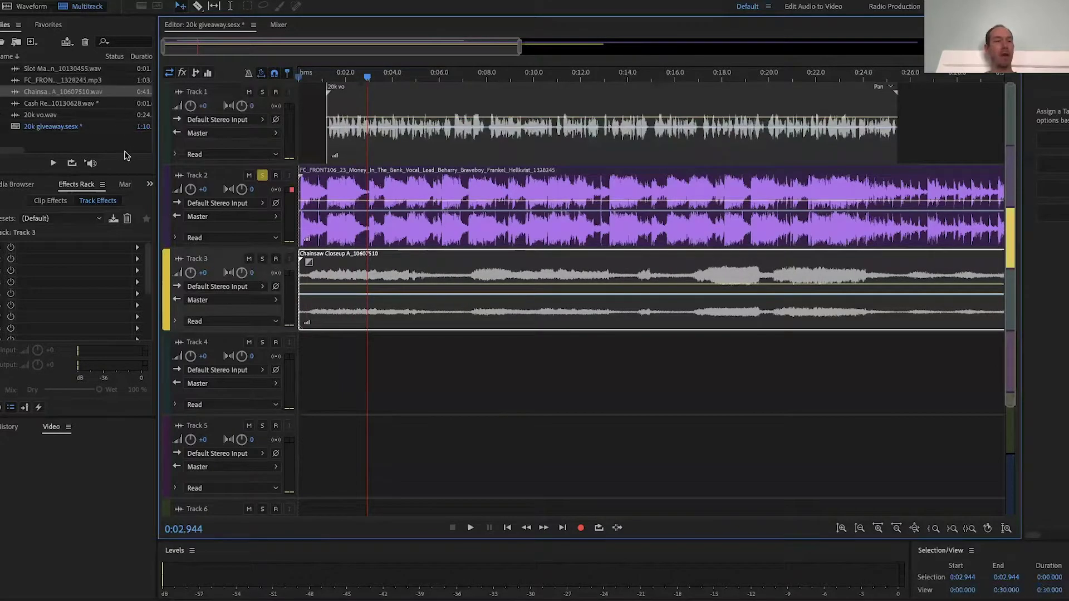
pyautogui.moveTo(60, 106); pyautogui.dragTo(342, 359)
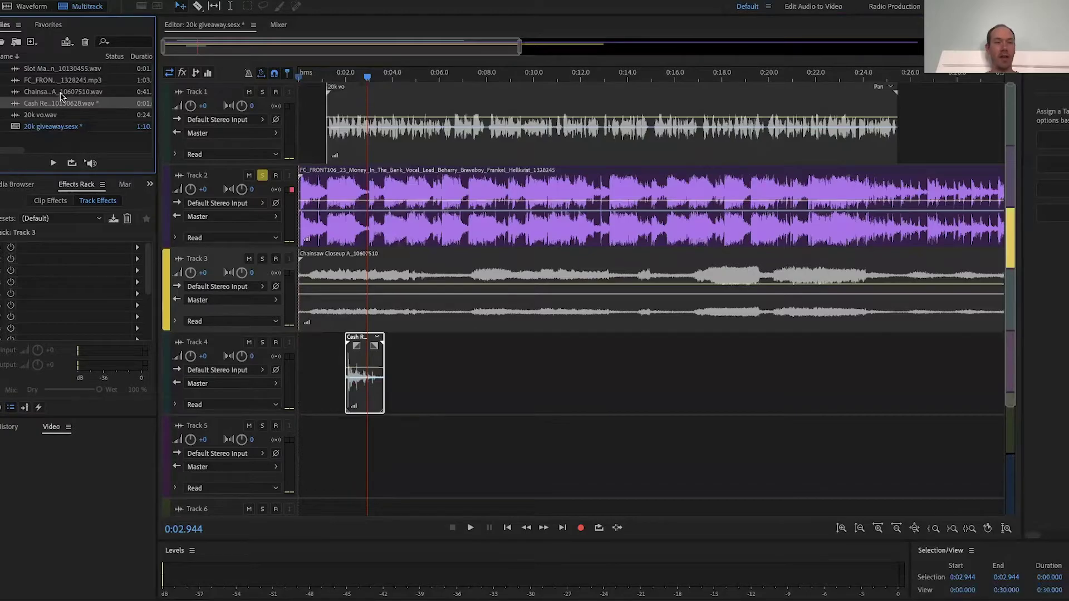
pyautogui.click(69, 70)
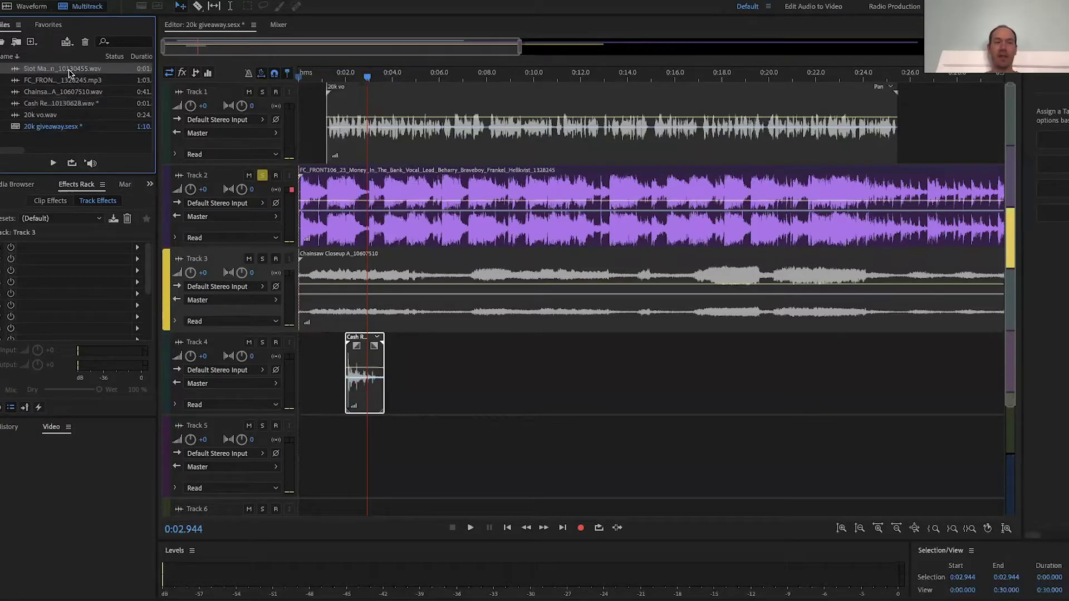
pyautogui.moveTo(69, 73); pyautogui.dragTo(320, 411)
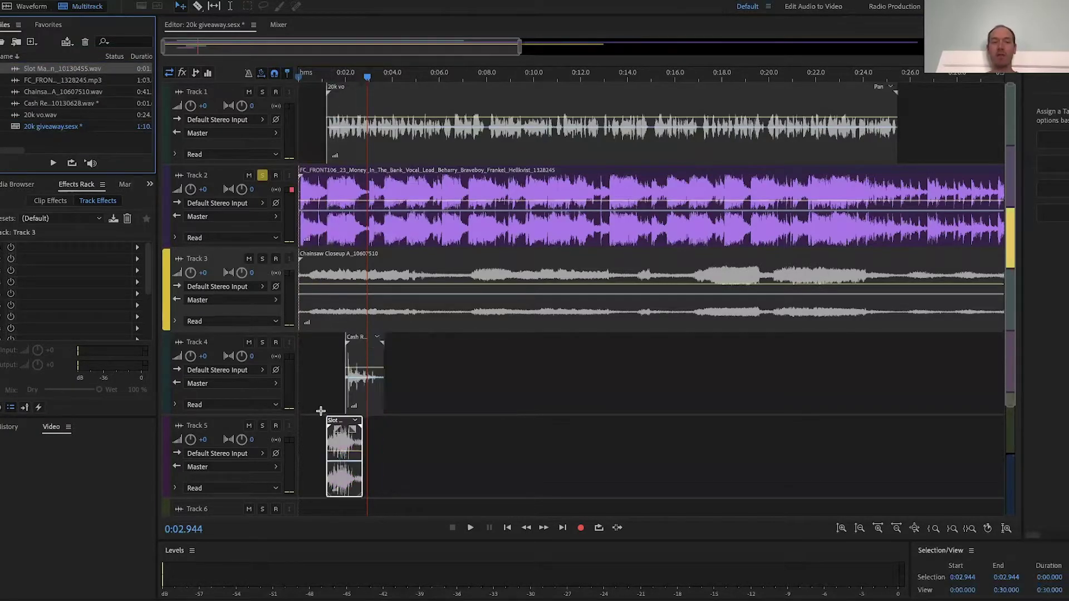
# Unsolo the music track and toggle its mute on and back off
pyautogui.click(263, 176)
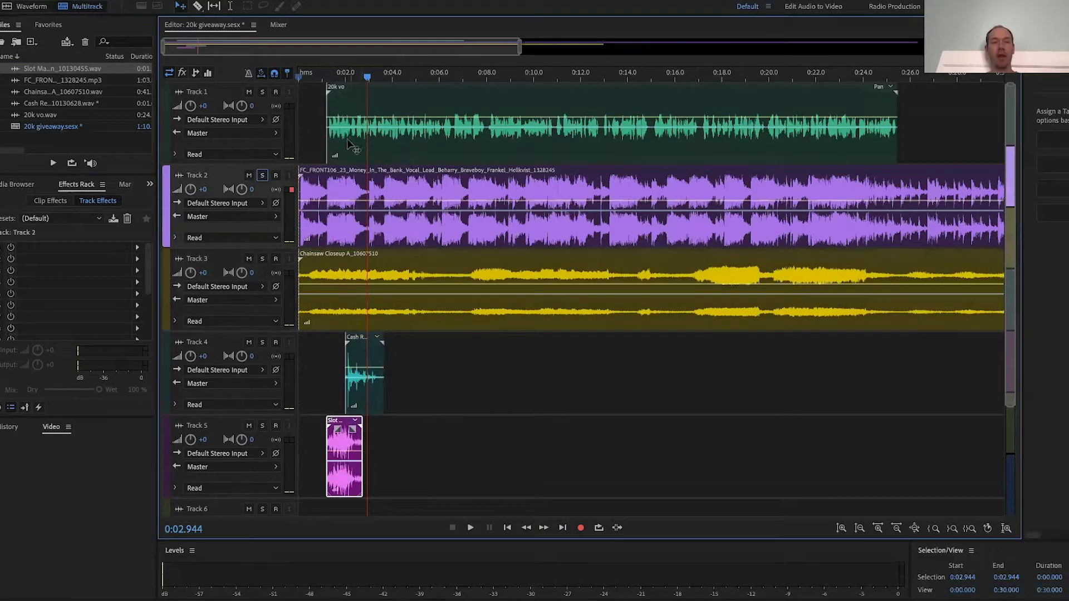
pyautogui.click(249, 176)
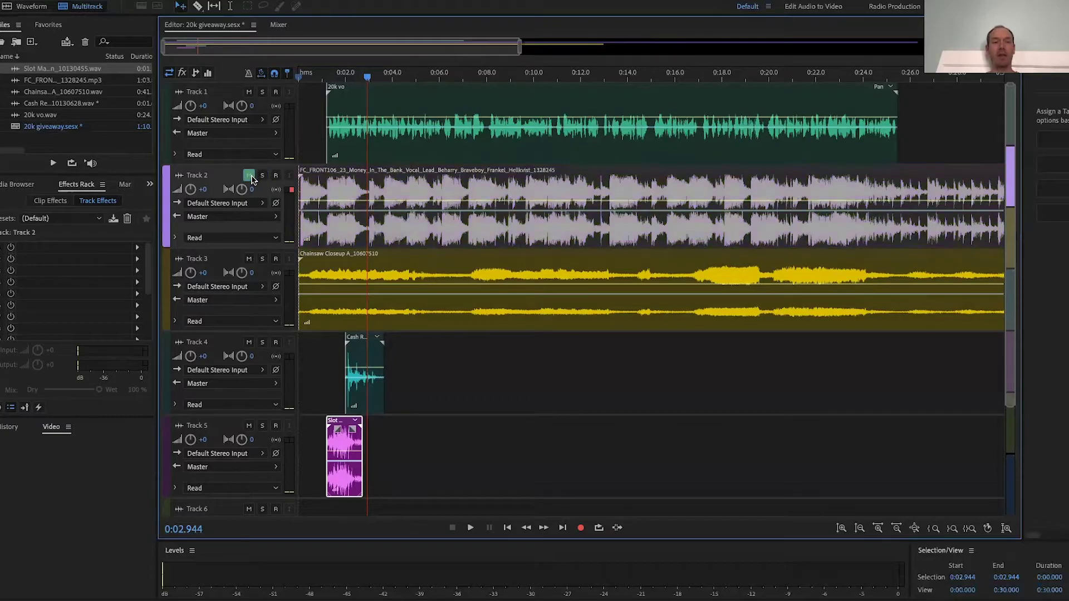
pyautogui.click(250, 176)
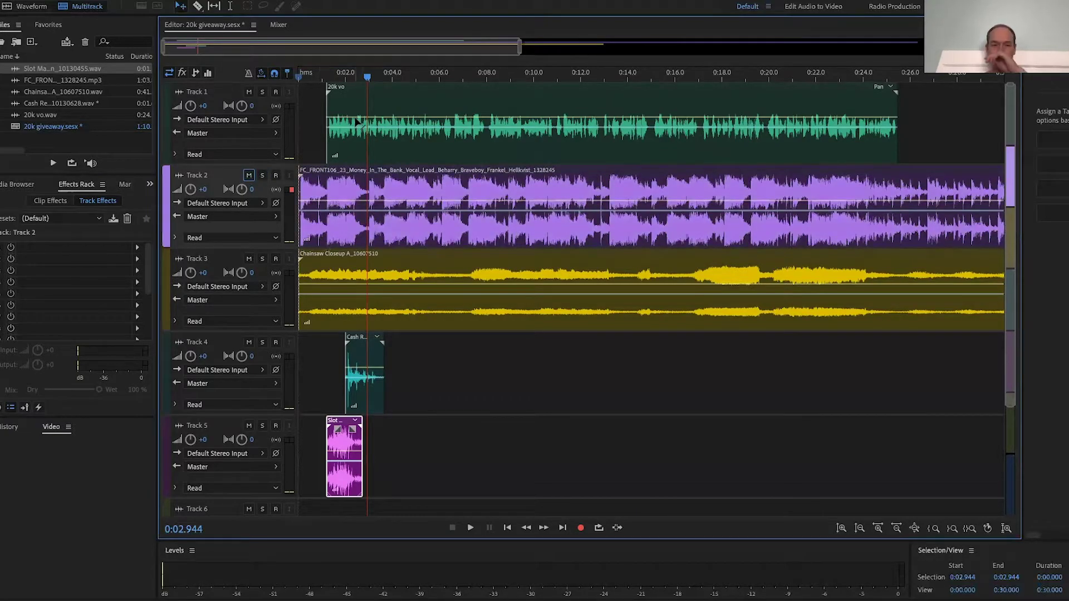
pyautogui.click(359, 98)
# Move the voiceover to about 4.2 s and the music bed to about 2.9 s, and nudge Slot later
pyautogui.moveTo(359, 99); pyautogui.dragTo(431, 109)
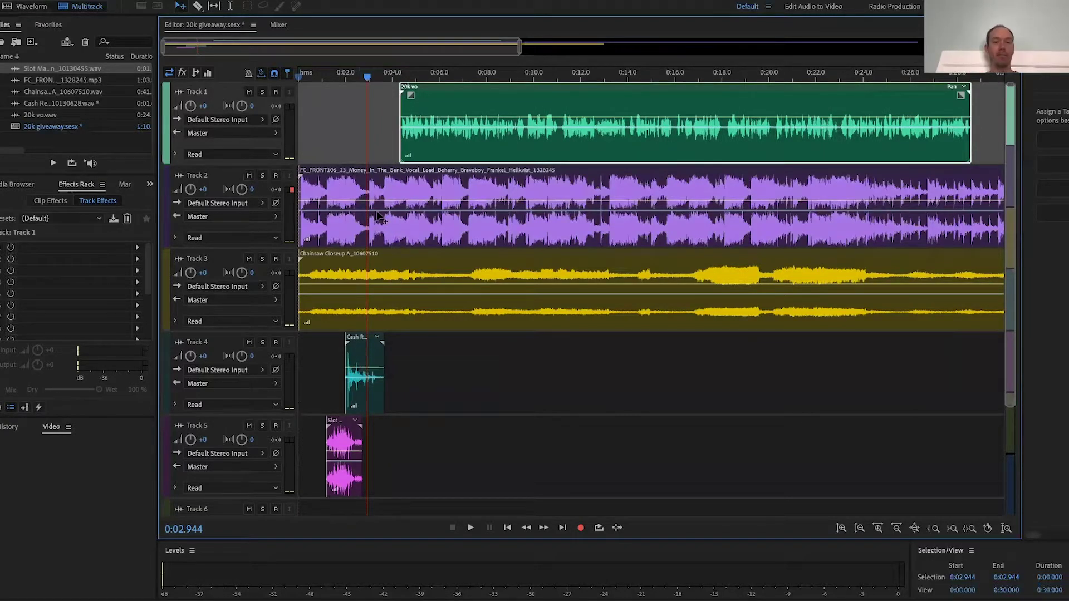
pyautogui.click(361, 179)
pyautogui.moveTo(360, 175); pyautogui.dragTo(425, 177)
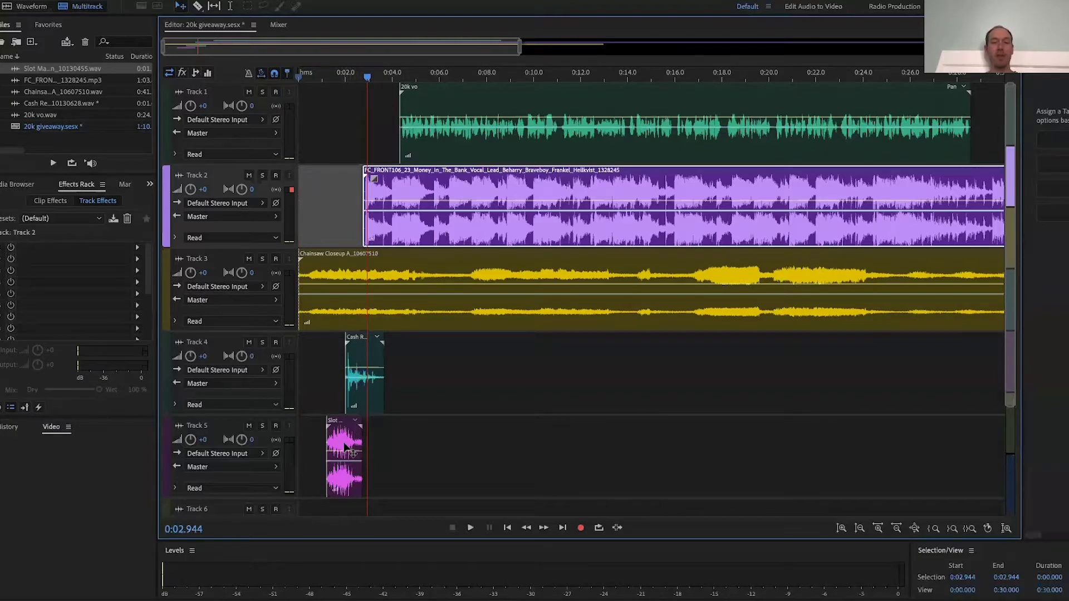
pyautogui.moveTo(345, 445); pyautogui.dragTo(359, 351)
# Preview from 2 s, then reposition Cash to about 2.3 s and Slot to about 3.3 s
pyautogui.click(345, 75)
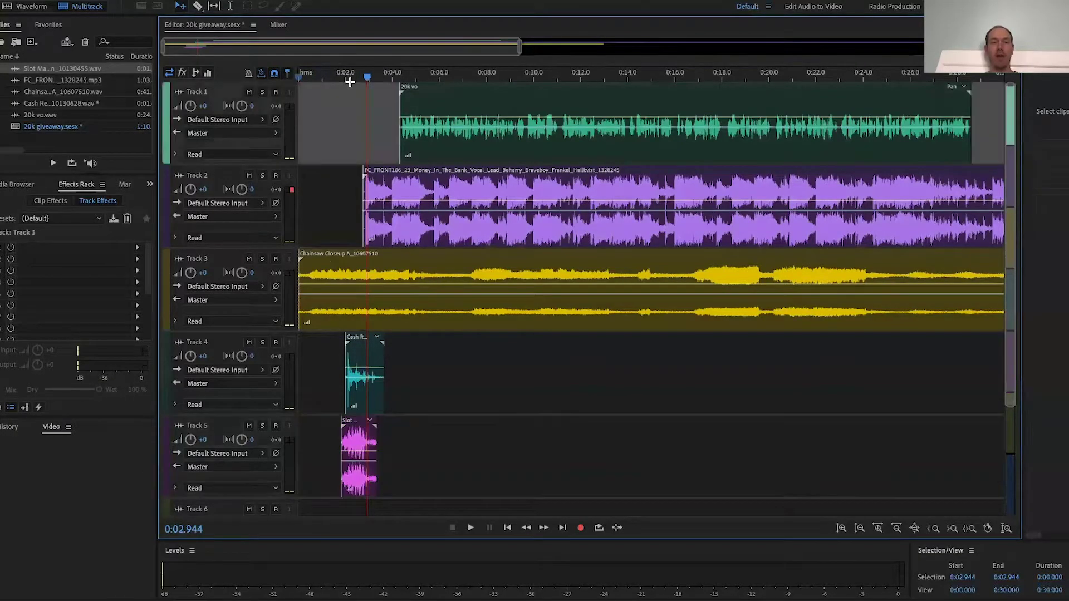
pyautogui.press('space')
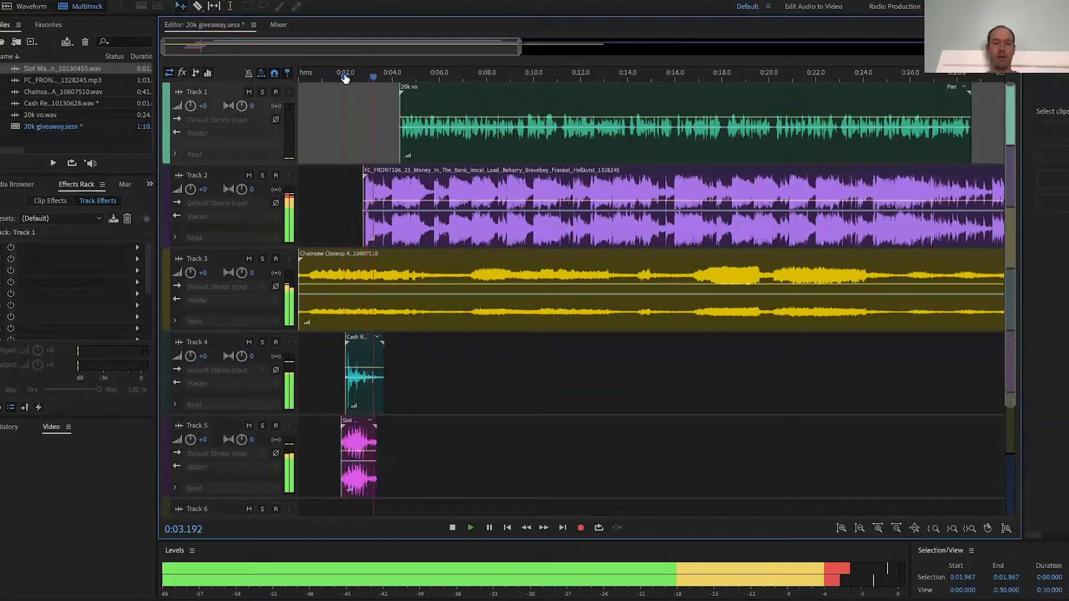
pyautogui.press('space')
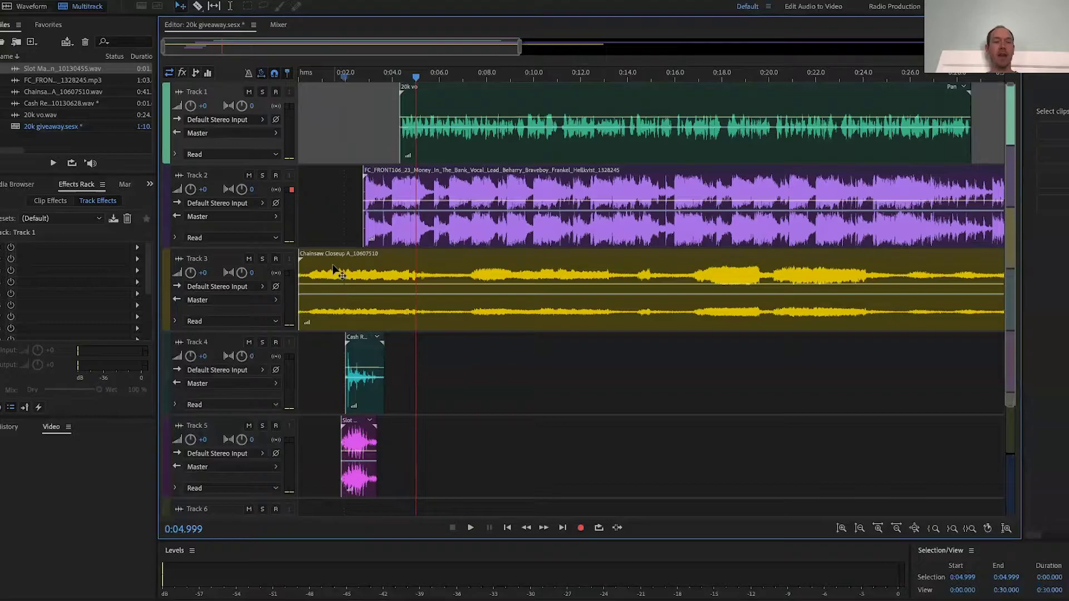
pyautogui.moveTo(362, 351); pyautogui.dragTo(332, 345)
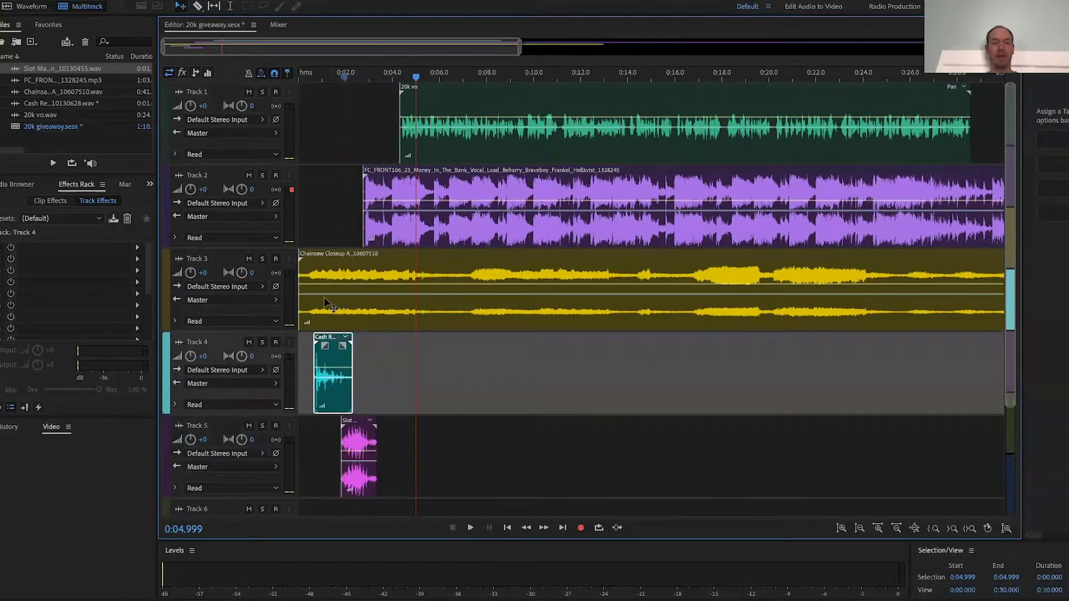
pyautogui.moveTo(301, 281); pyautogui.dragTo(328, 277)
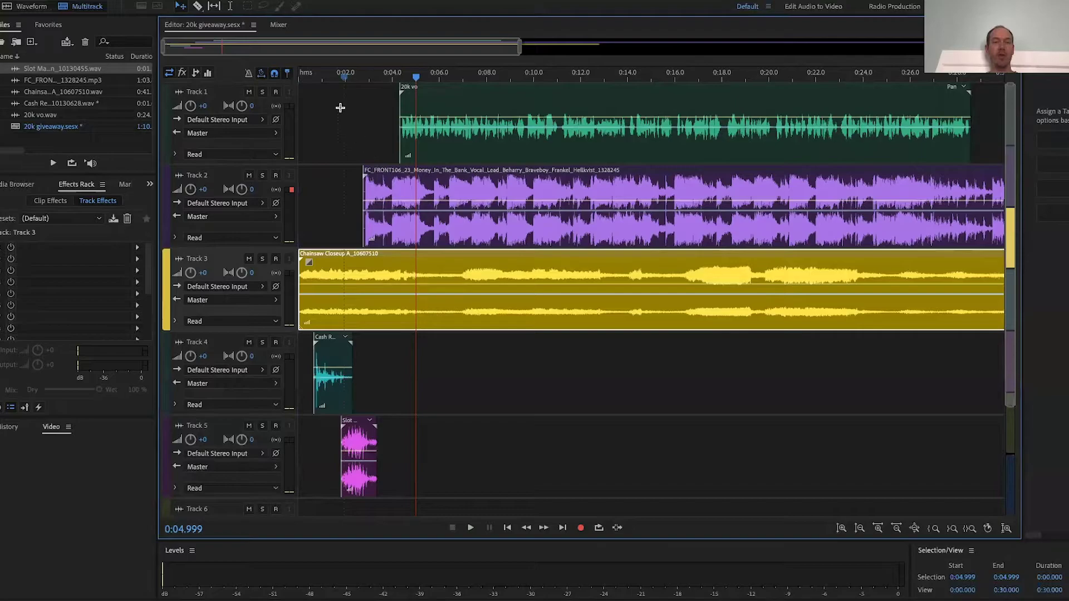
pyautogui.moveTo(332, 82); pyautogui.dragTo(273, 81)
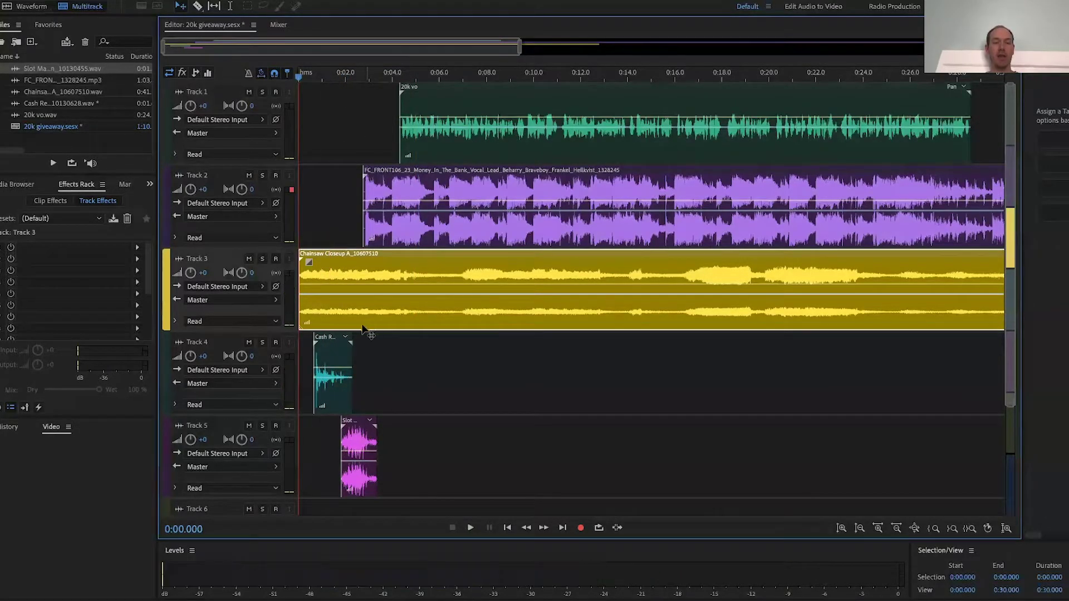
pyautogui.moveTo(337, 359); pyautogui.dragTo(374, 359)
pyautogui.moveTo(353, 429); pyautogui.dragTo(390, 428)
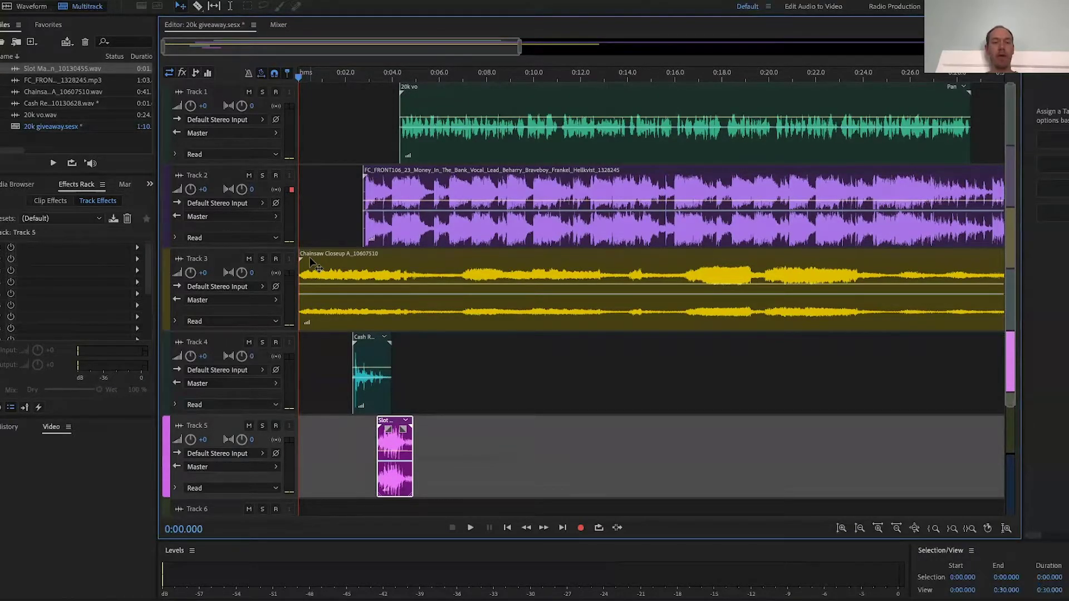
# Preview the mix and raise the chainsaw track volume to +1.5 dB
pyautogui.press('space')
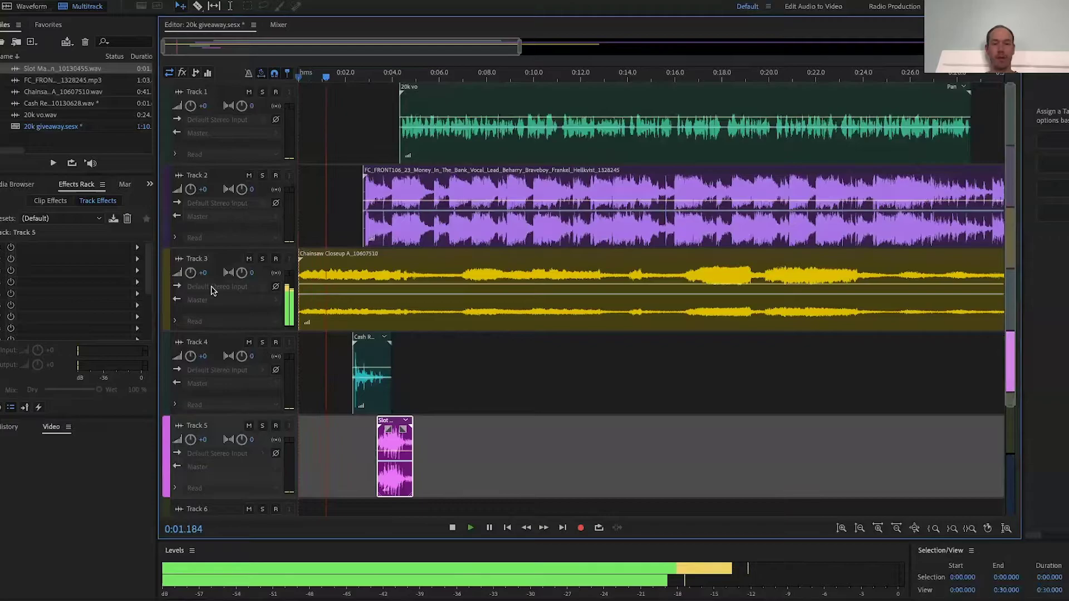
pyautogui.press('space')
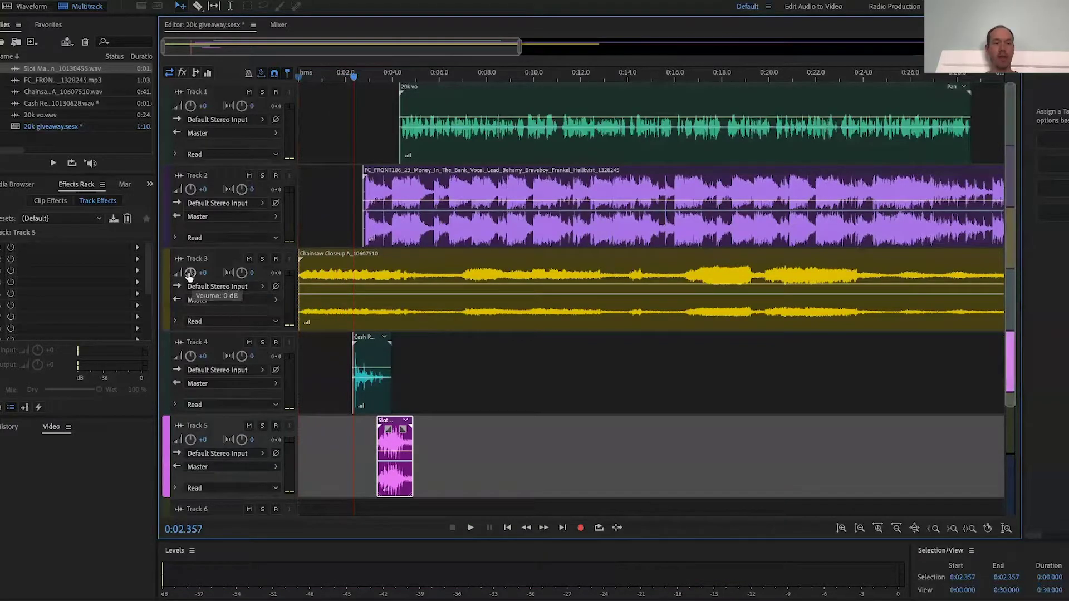
pyautogui.click(190, 272)
pyautogui.moveTo(190, 272); pyautogui.dragTo(195, 268)
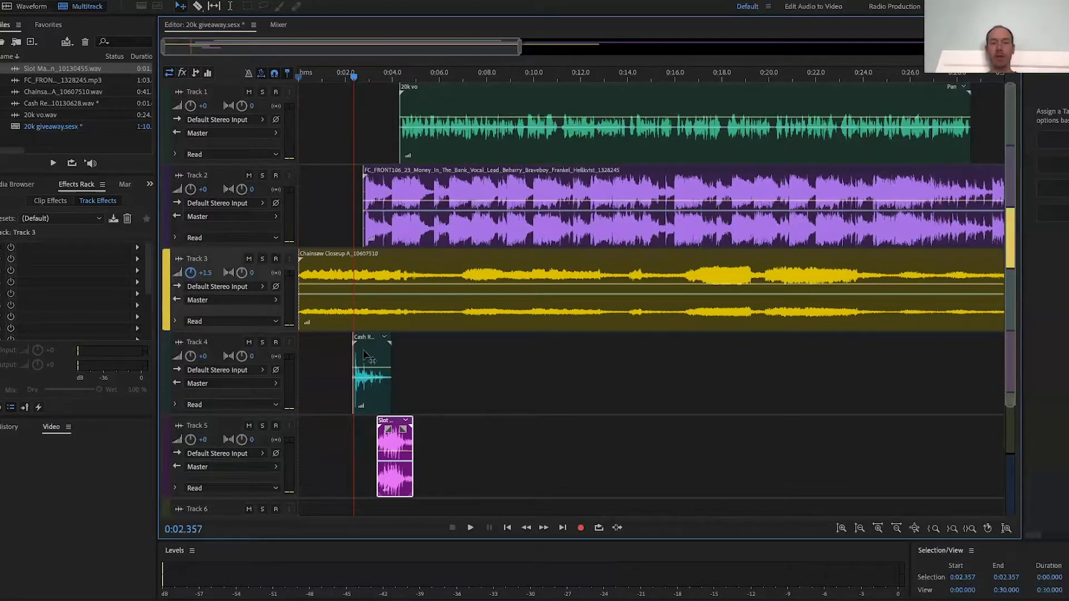
# Move the Cash R and Slot clips earlier and return the playhead to the start
pyautogui.moveTo(365, 364); pyautogui.dragTo(334, 365)
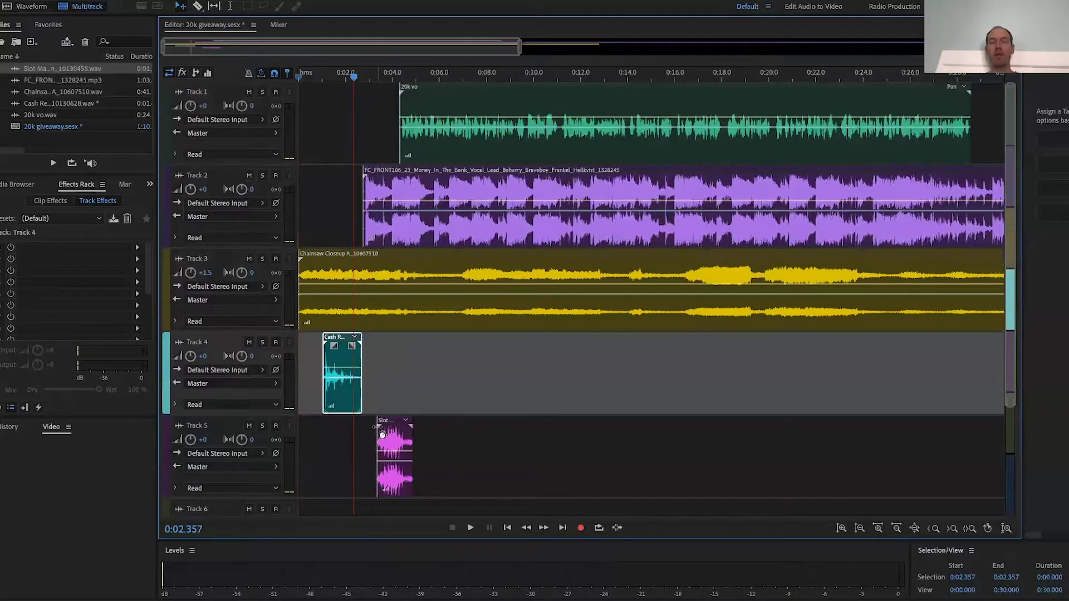
pyautogui.moveTo(391, 441); pyautogui.dragTo(350, 444)
pyautogui.click(336, 366)
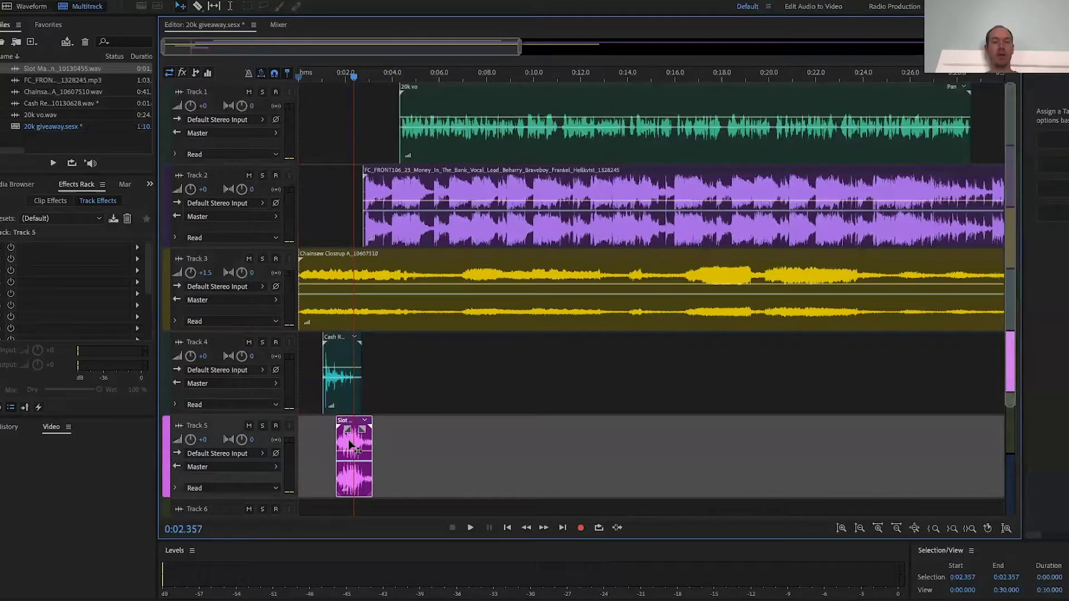
pyautogui.click(315, 77)
pyautogui.click(295, 78)
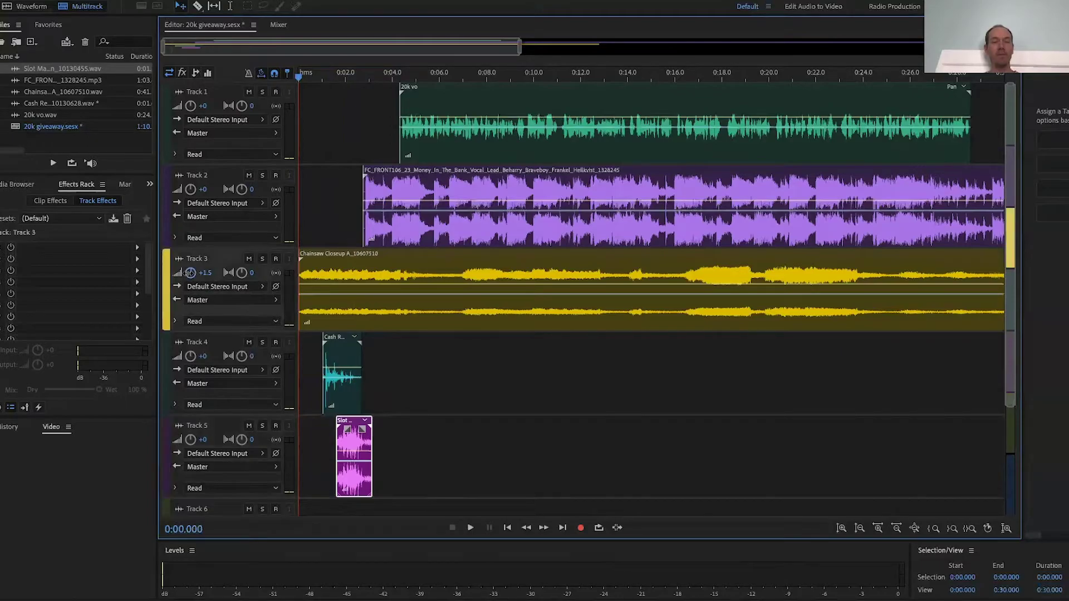
# Raise the chainsaw track volume to +5.4 dB and preview the mix
pyautogui.moveTo(190, 274); pyautogui.dragTo(213, 266)
pyautogui.moveTo(274, 272); pyautogui.dragTo(161, 256)
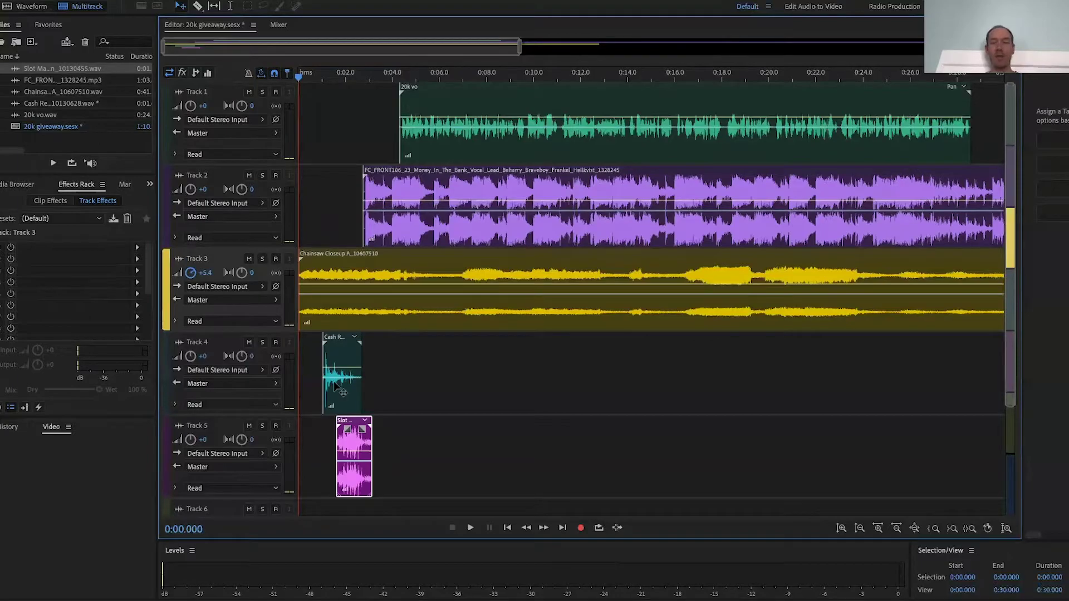
pyautogui.press('space')
pyautogui.press('space')
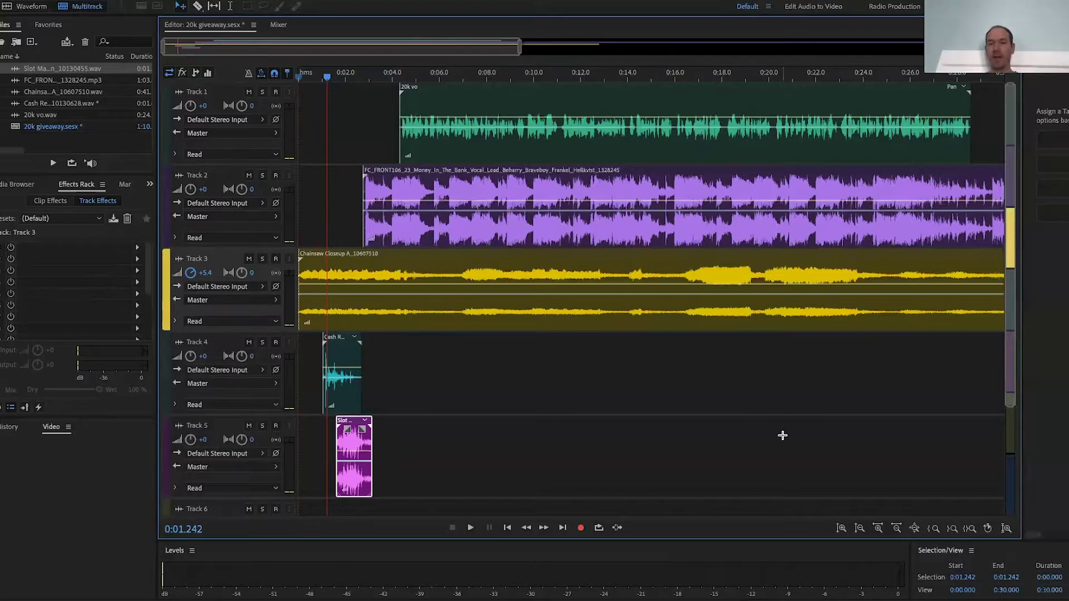
# Play the mix from about 14 seconds to check the music, then return to the start
pyautogui.click(637, 75)
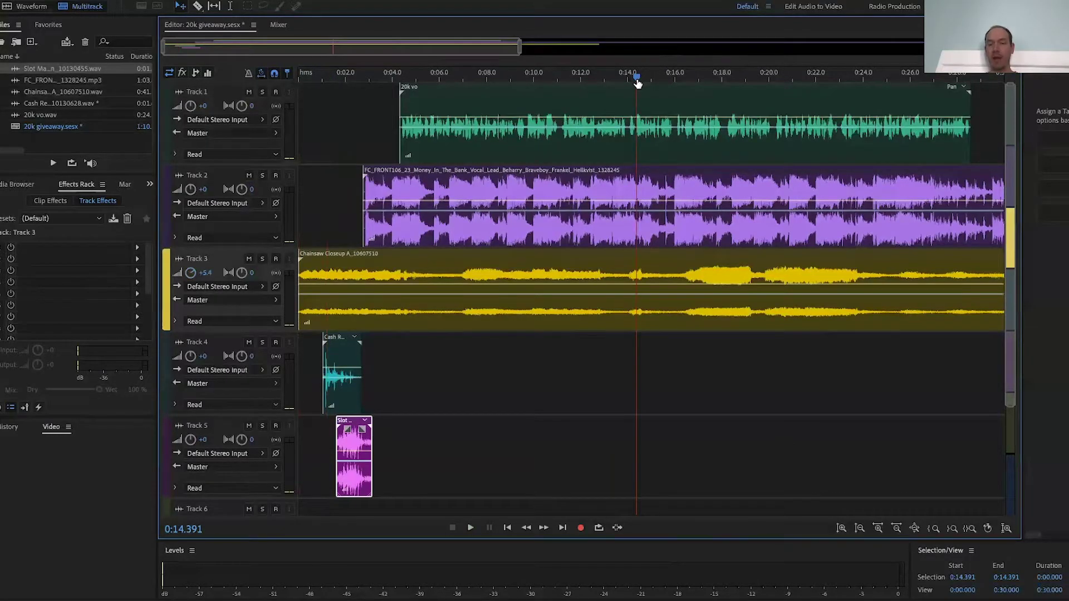
pyautogui.press('space')
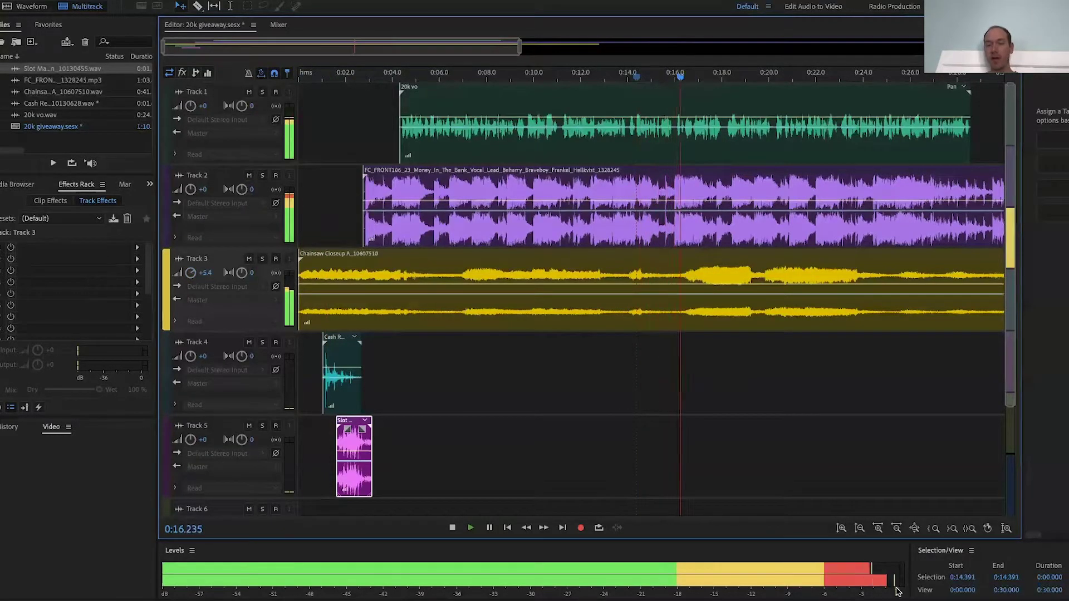
pyautogui.press('space')
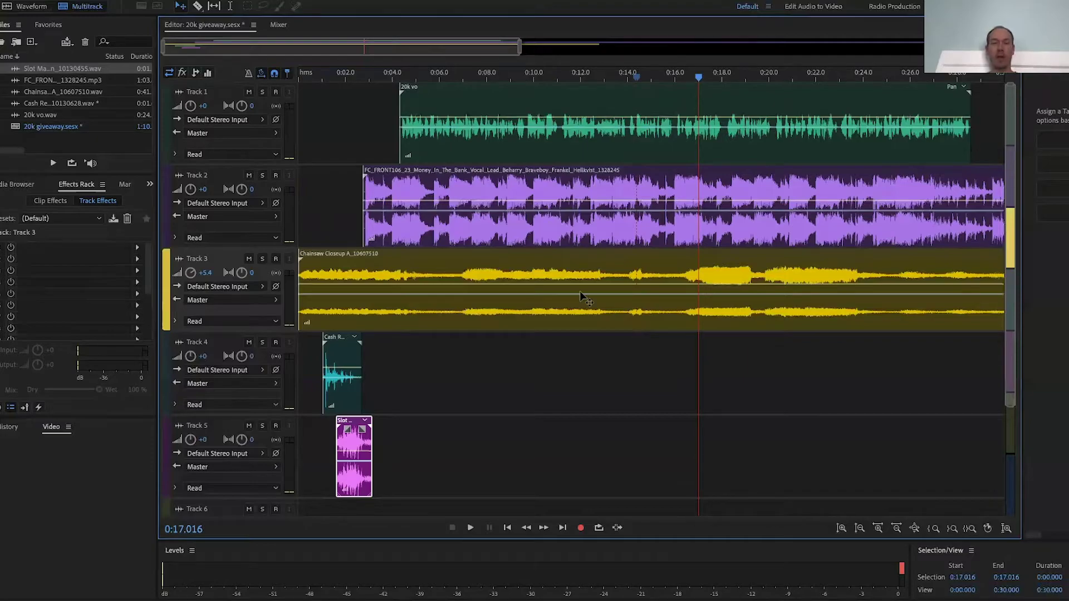
pyautogui.click(332, 82)
pyautogui.click(299, 81)
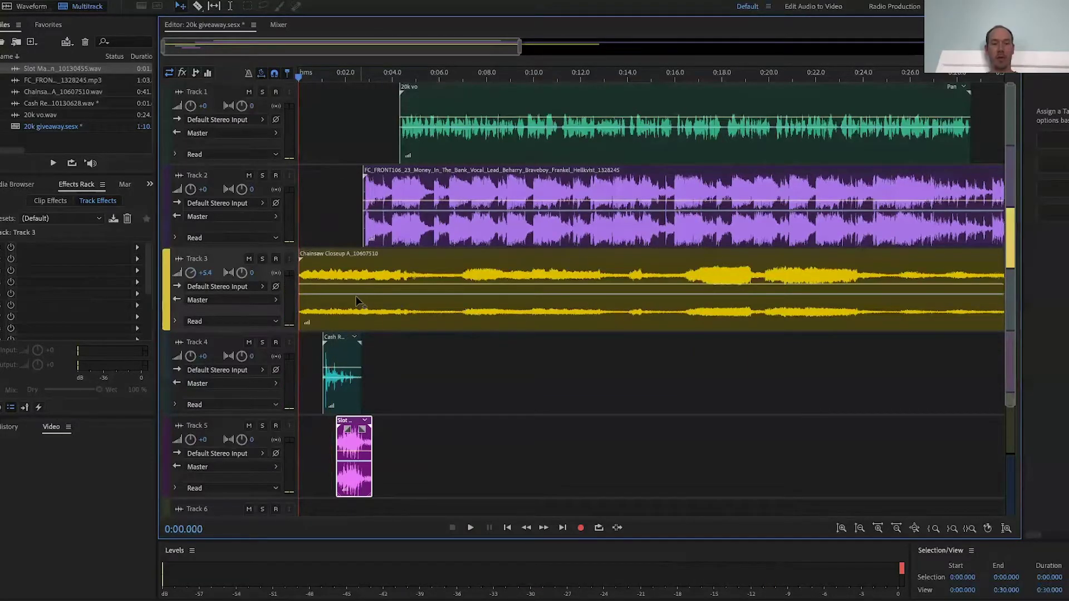
# Move the Cash R clip closer to the start and shift the Slot clip slightly earlier
pyautogui.moveTo(337, 356); pyautogui.dragTo(328, 355)
pyautogui.press('space')
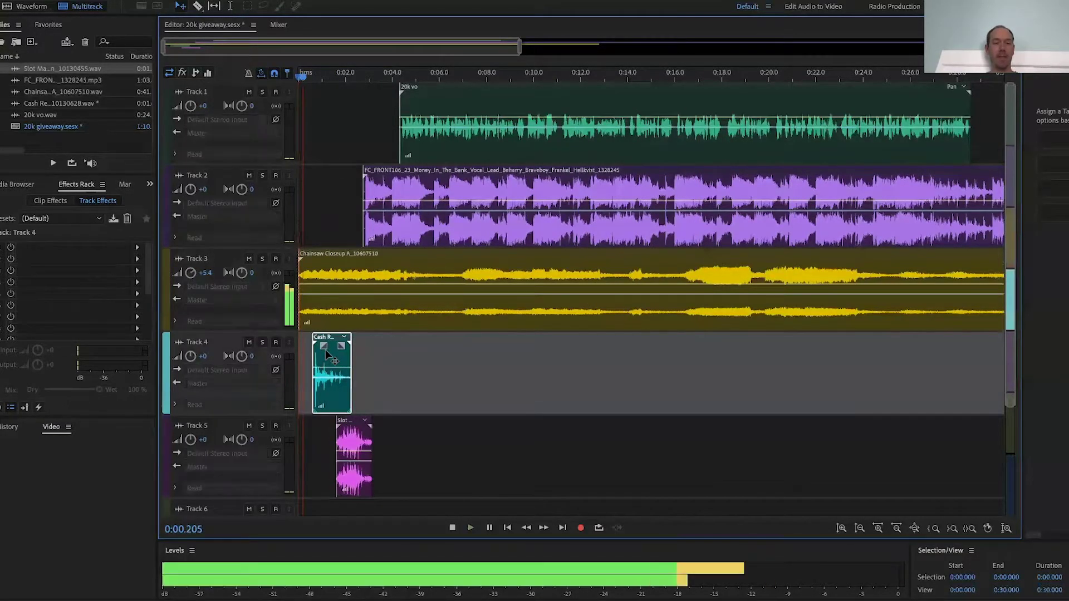
pyautogui.press('space')
pyautogui.moveTo(349, 443); pyautogui.dragTo(338, 439)
# Raise the cash register track volume to +3 dB and preview the opening
pyautogui.click(190, 356)
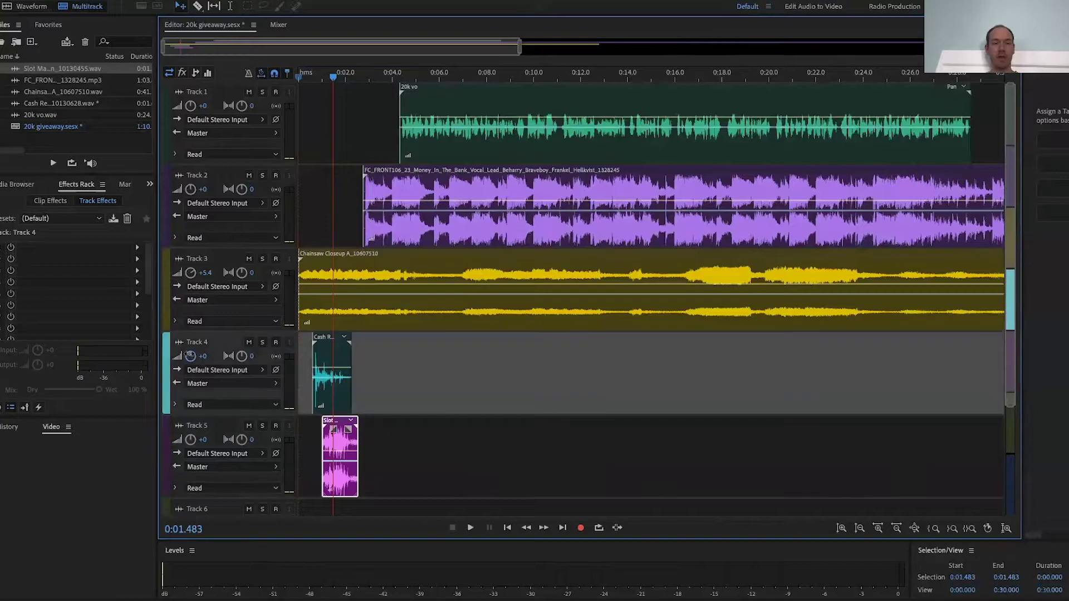
pyautogui.scroll(3, 202, 355)
pyautogui.moveTo(329, 76); pyautogui.dragTo(300, 79)
pyautogui.press('space')
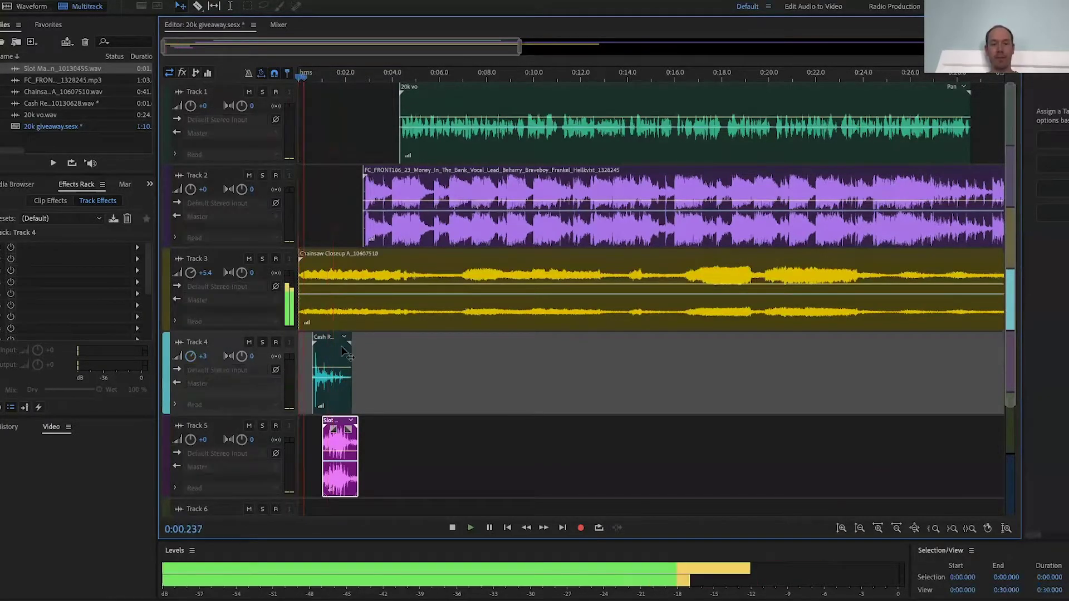
pyautogui.click(342, 445)
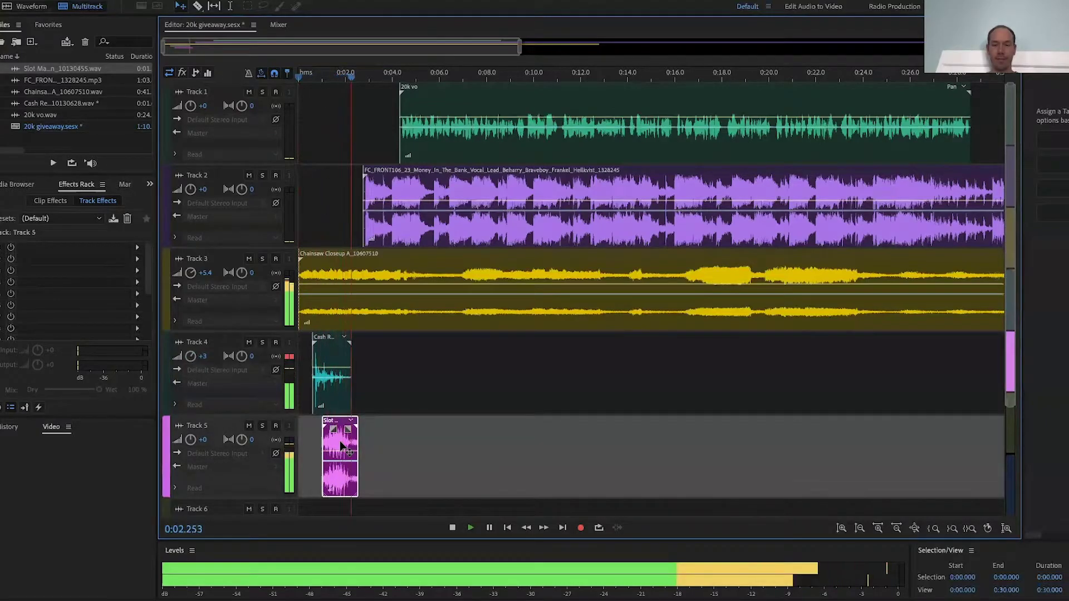
pyautogui.press('space')
# Nudge the Slot clip slightly later, preview from 2.6 s, and park the playhead at 3 seconds
pyautogui.moveTo(341, 445); pyautogui.dragTo(345, 445)
pyautogui.click(372, 274)
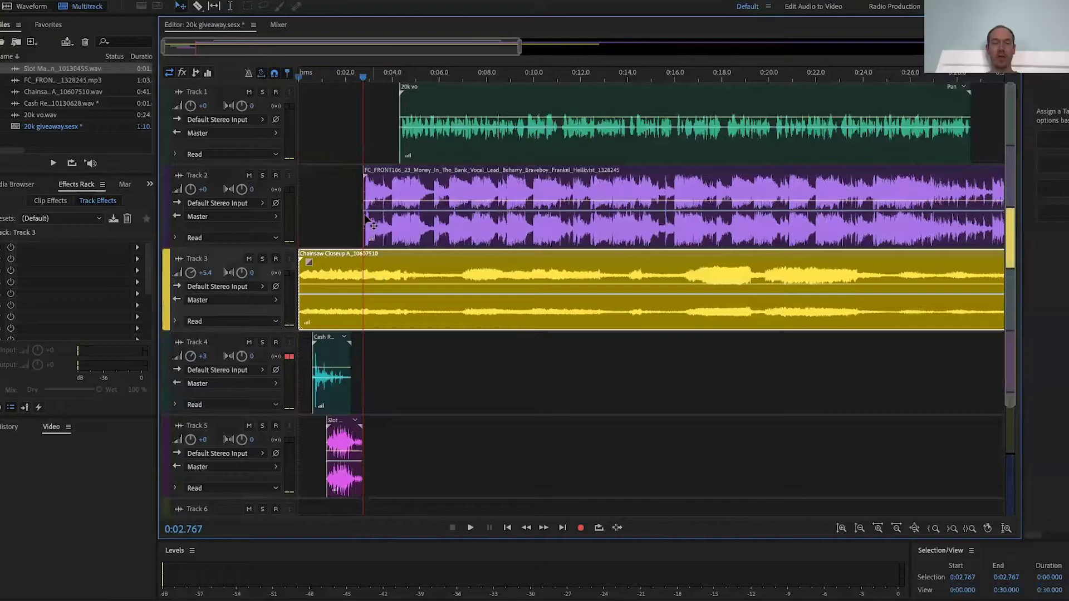
pyautogui.click(359, 77)
pyautogui.press('space')
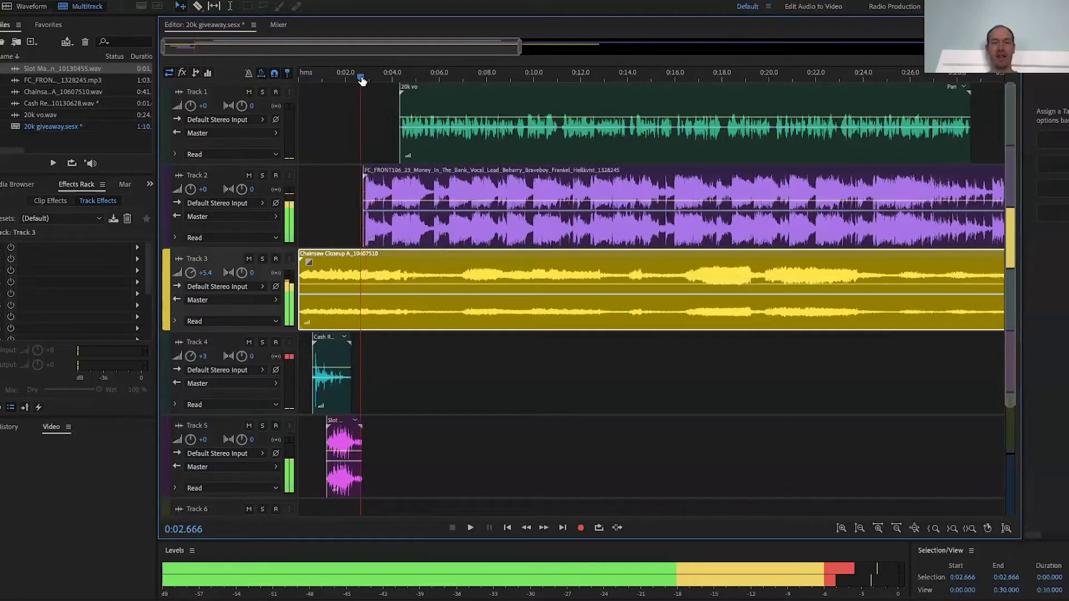
pyautogui.press('space')
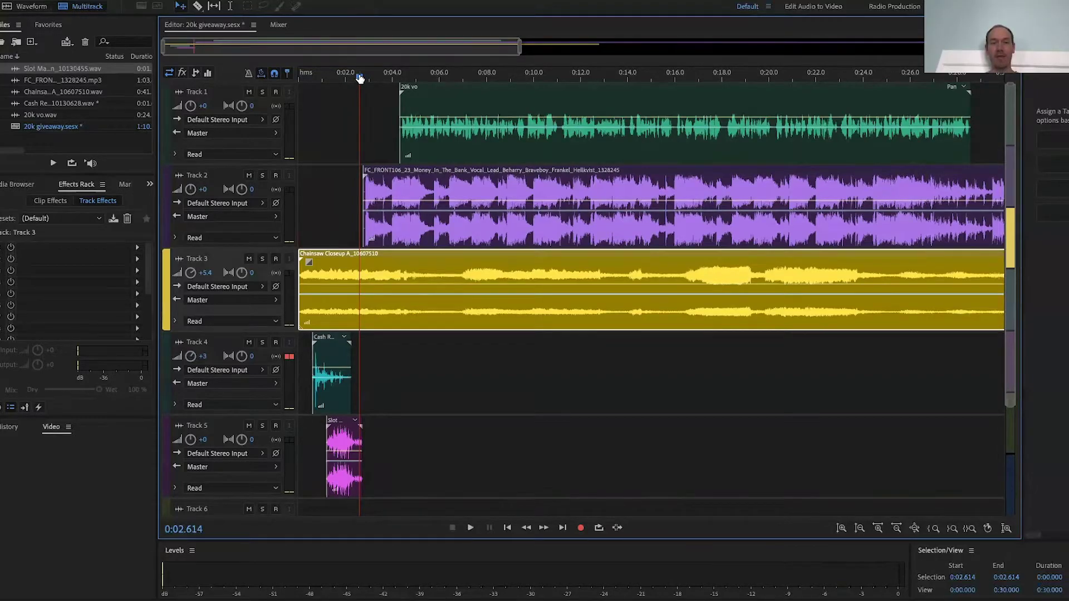
pyautogui.moveTo(360, 77); pyautogui.dragTo(370, 78)
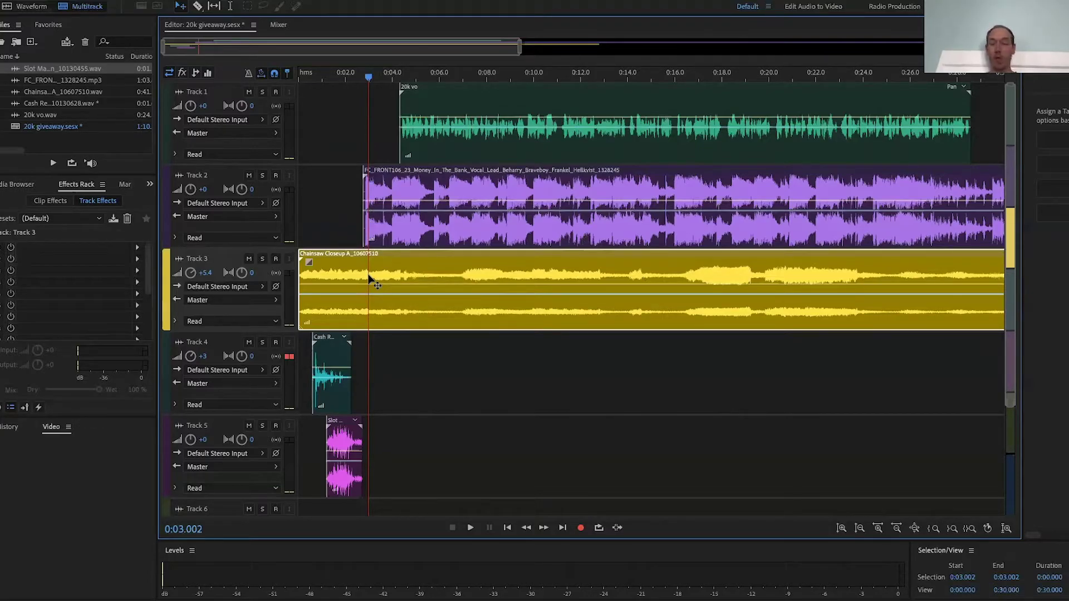
# Split the chainsaw clip at 3 seconds and delete the portion after the split
pyautogui.hotkey('ctrl', 'k')
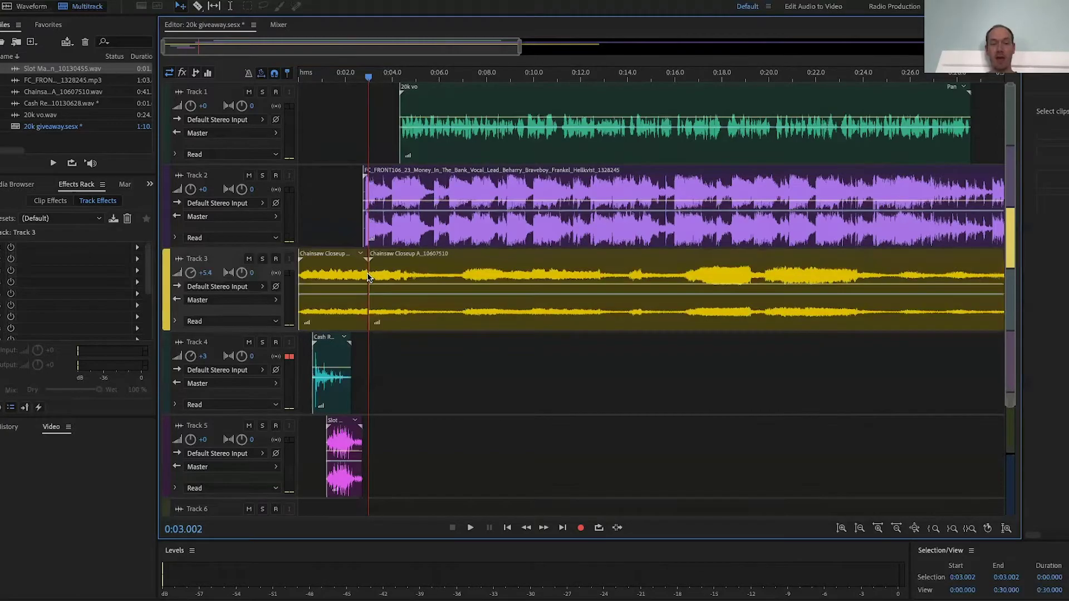
pyautogui.click(346, 272)
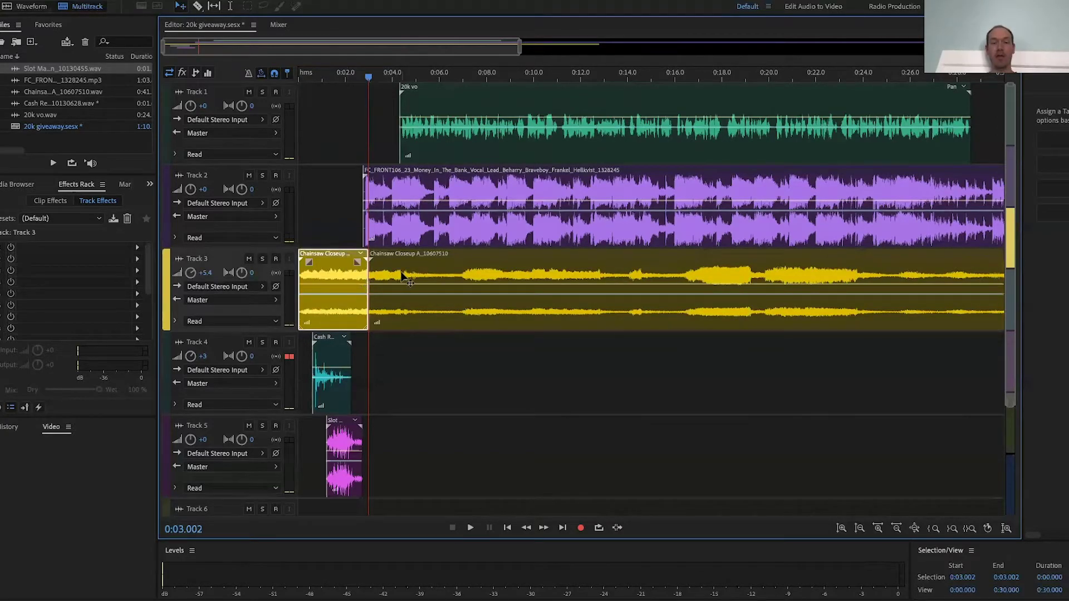
pyautogui.click(401, 273)
pyautogui.click(349, 276)
pyautogui.click(410, 277)
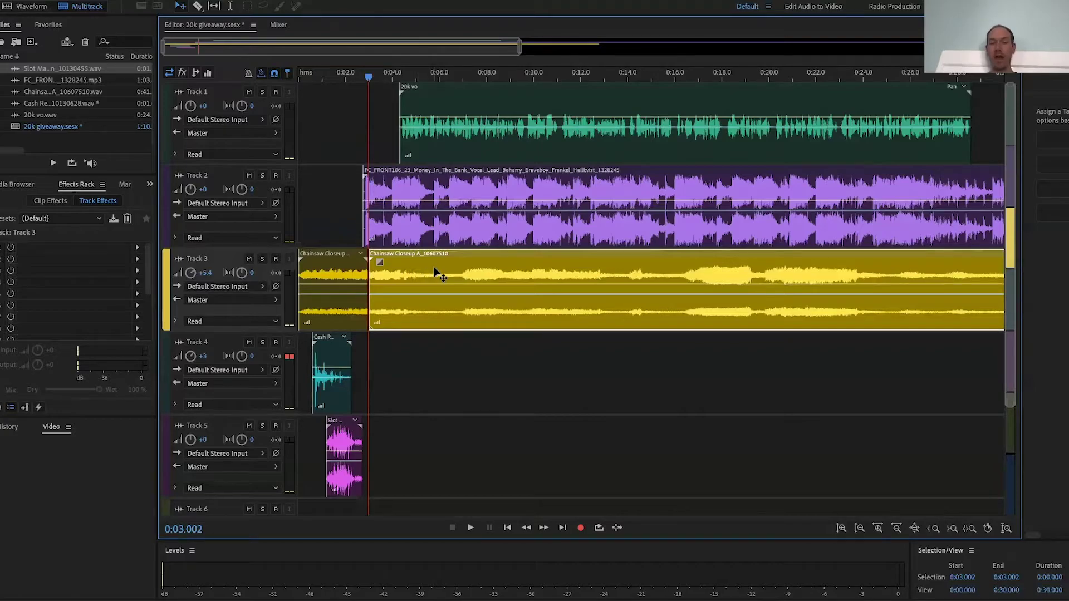
pyautogui.press('Delete')
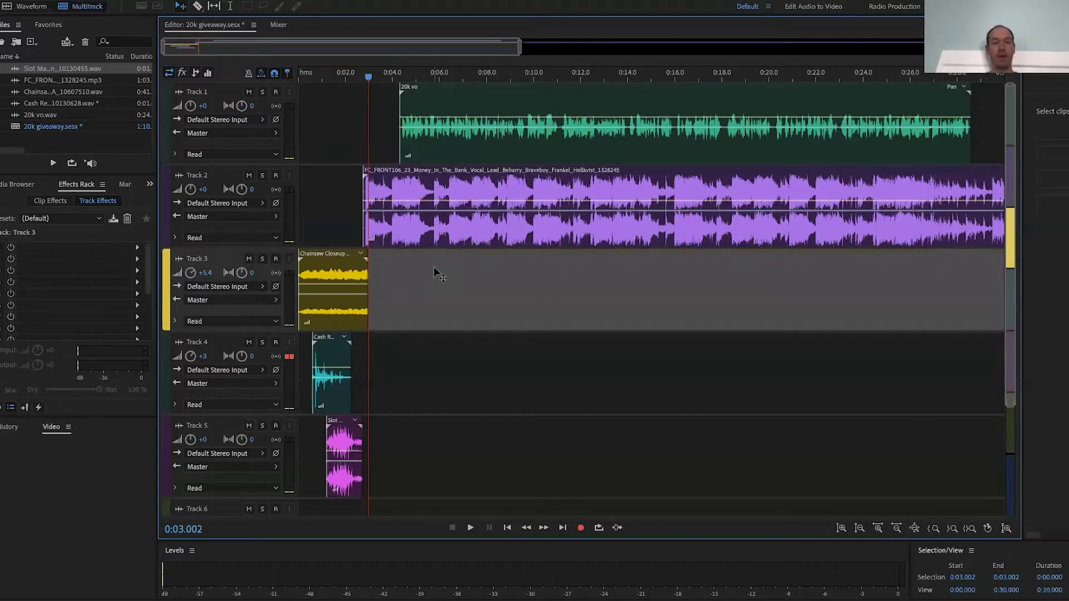
# Draw a fade-out across most of the trimmed chainsaw clip, curve value 78
pyautogui.click(346, 261)
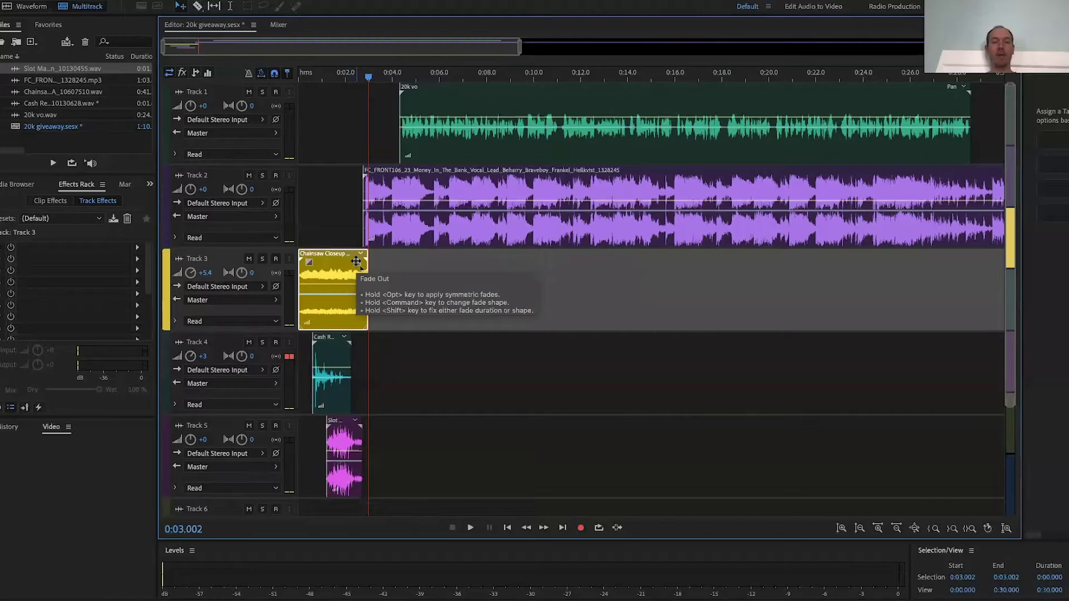
pyautogui.moveTo(353, 260)
pyautogui.mouseDown()
pyautogui.moveTo(286, 256)
pyautogui.moveTo(302, 269)
pyautogui.moveTo(310, 259)
pyautogui.moveTo(317, 303)
pyautogui.moveTo(322, 251)
pyautogui.moveTo(340, 245)
pyautogui.moveTo(346, 226)
pyautogui.mouseUp()
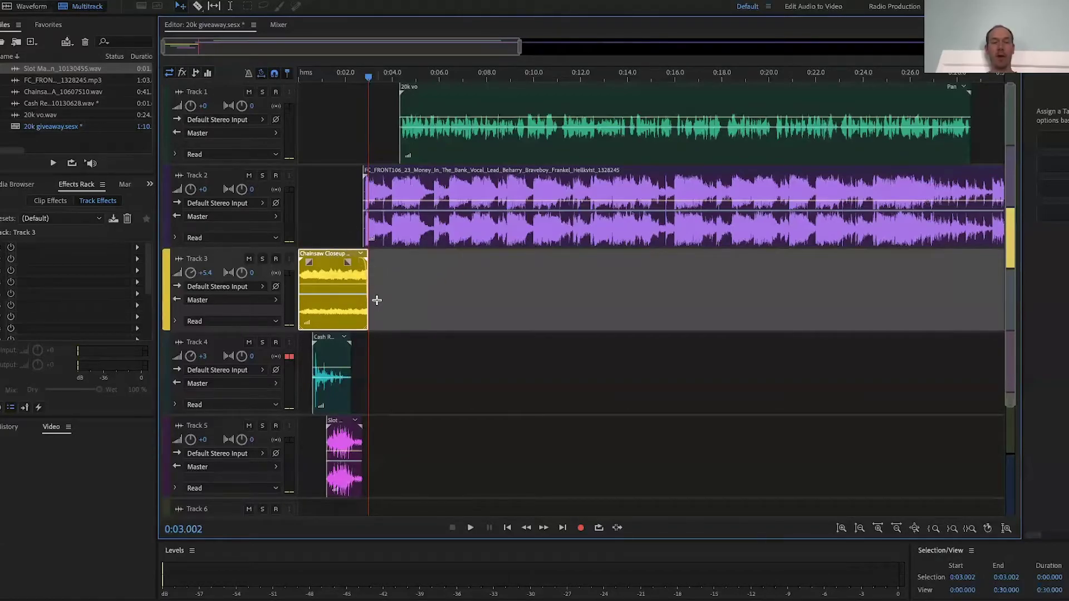
# Play the promo opening from the session start
pyautogui.moveTo(329, 83); pyautogui.dragTo(274, 84)
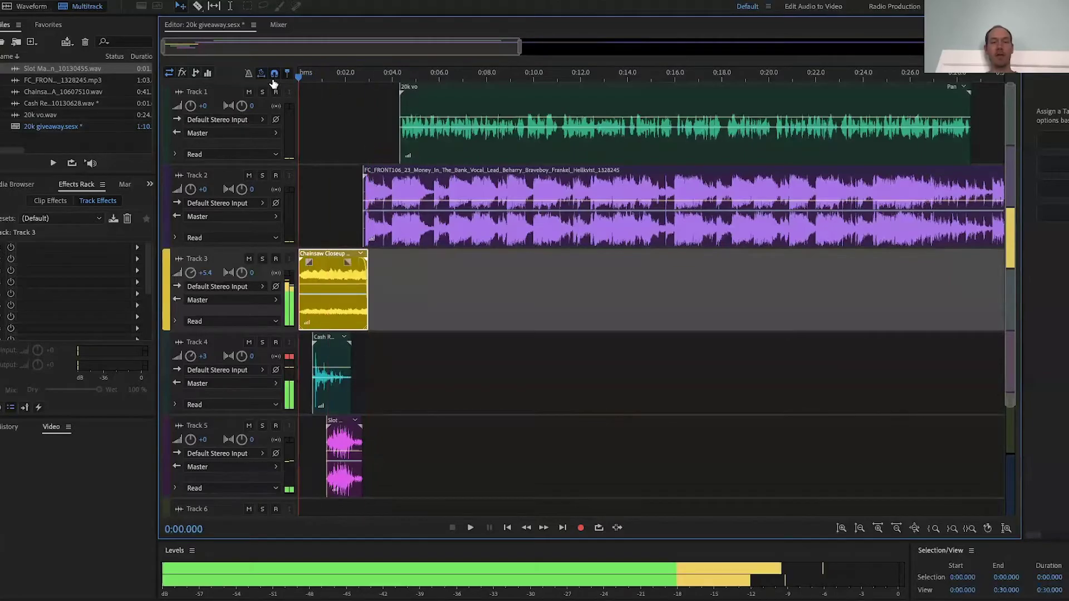
pyautogui.press('space')
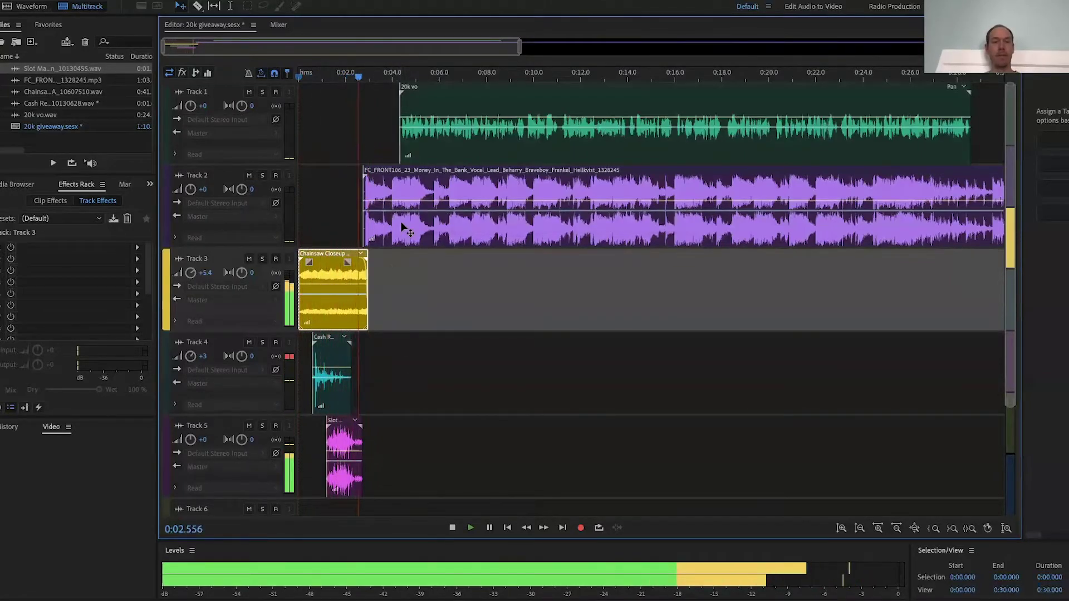
pyautogui.press('space')
# Paste a second cash register clip on Track 4 and overlap it with the first
pyautogui.click(331, 361)
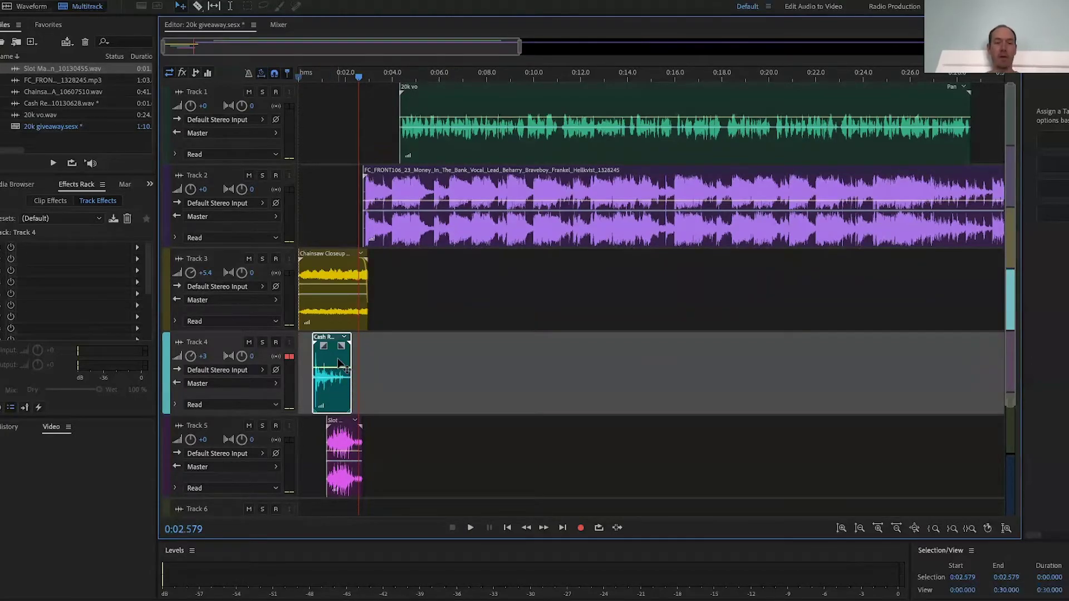
pyautogui.click(366, 363)
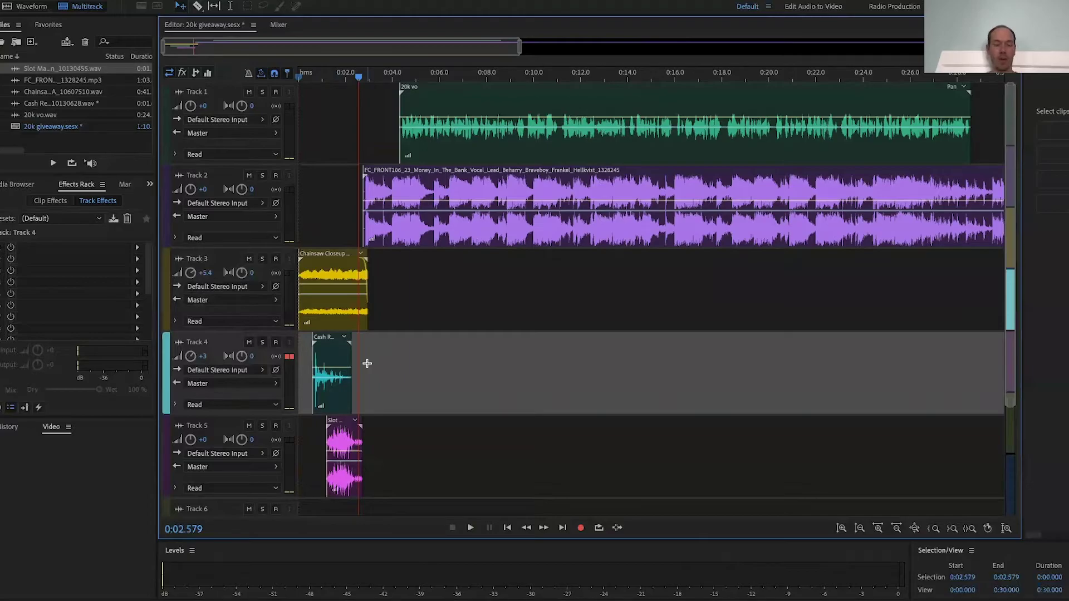
pyautogui.hotkey('ctrl', 'v')
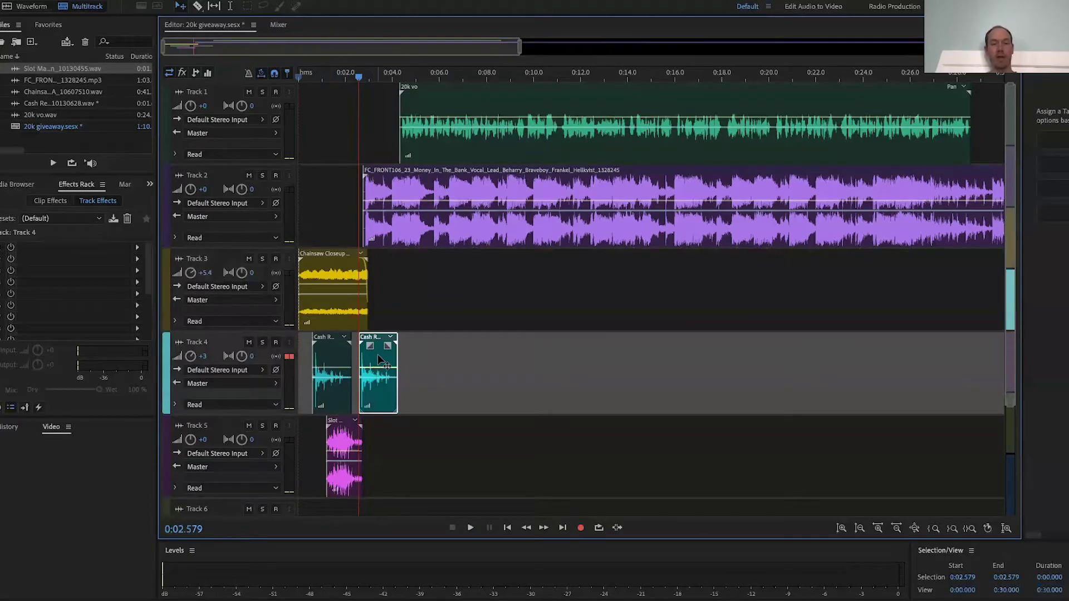
pyautogui.moveTo(373, 354); pyautogui.dragTo(359, 354)
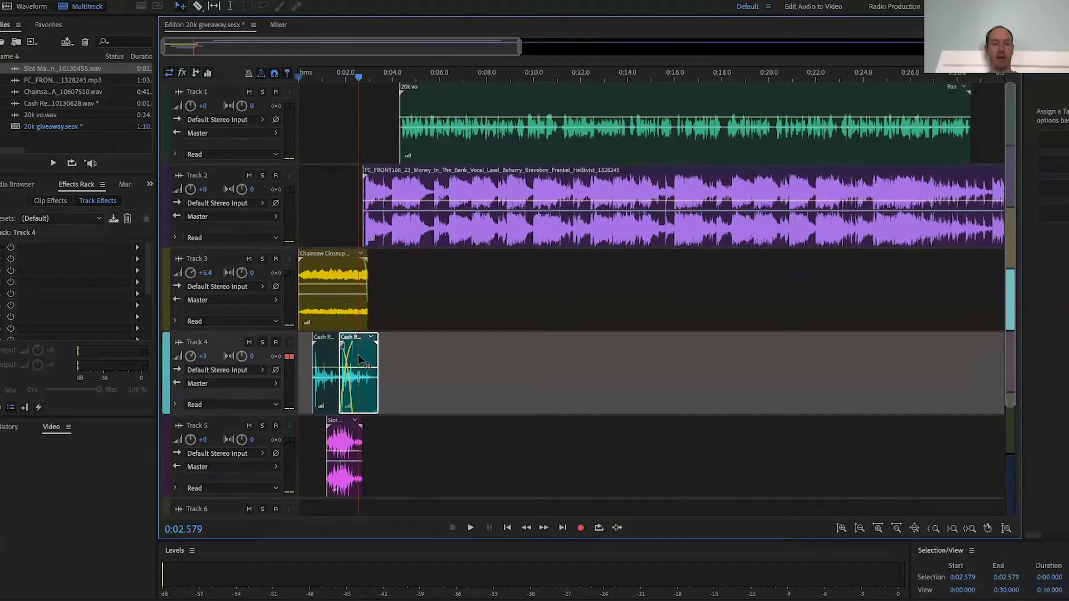
# Play the cash register crossfade from the start, then move the 20k vo clip earlier
pyautogui.moveTo(359, 78); pyautogui.dragTo(276, 76)
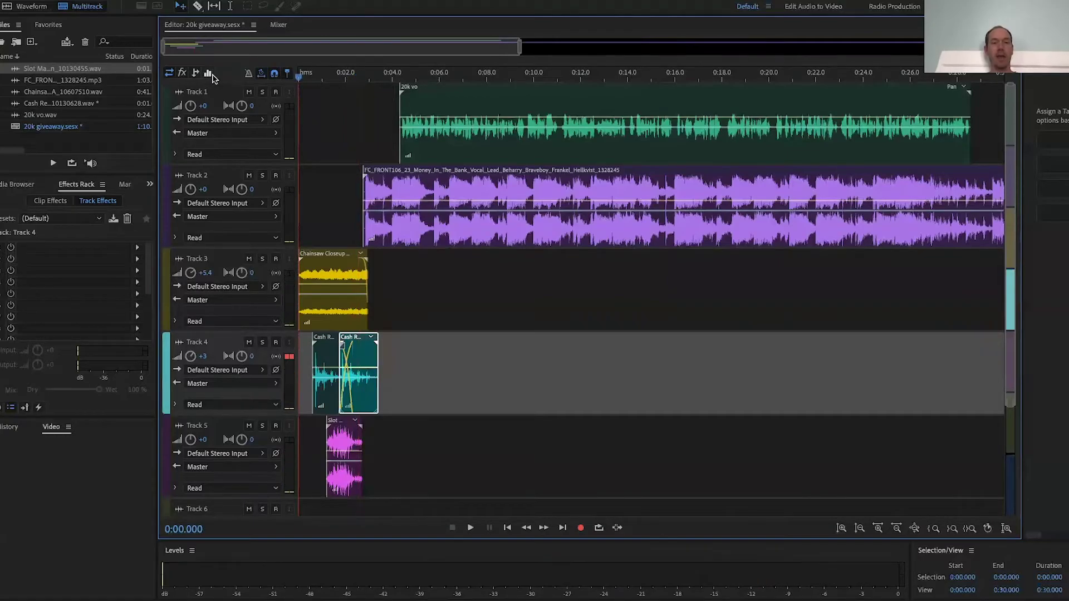
pyautogui.press('space')
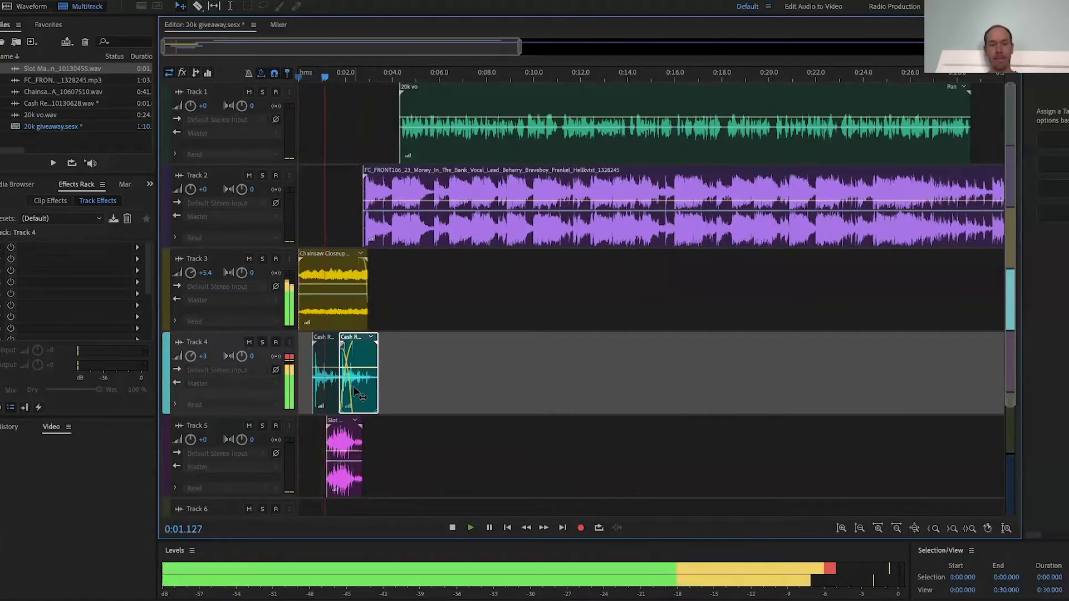
pyautogui.press('space')
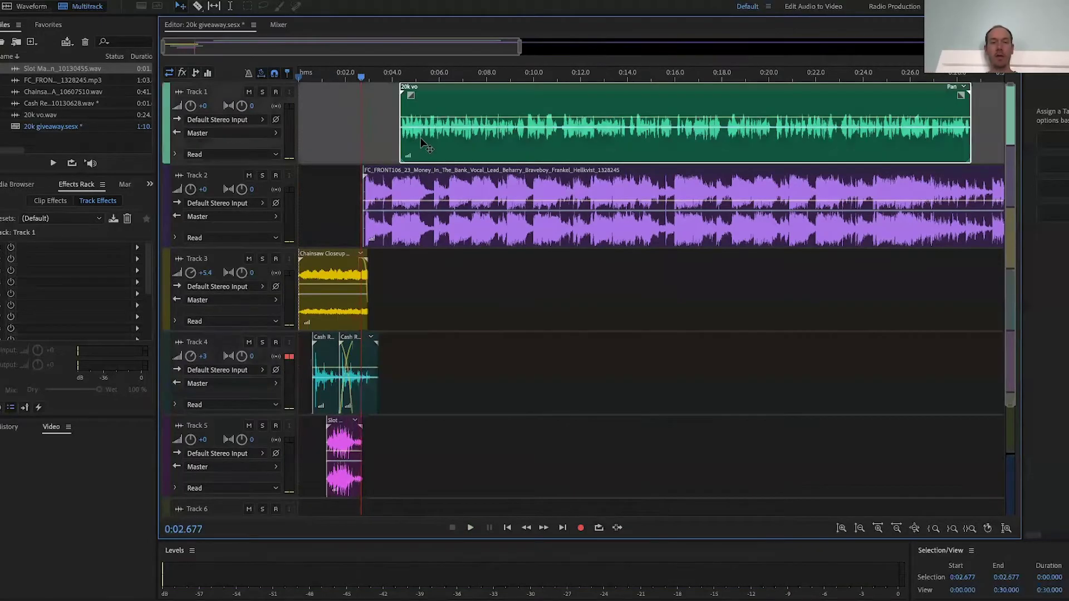
pyautogui.moveTo(419, 143); pyautogui.dragTo(381, 135)
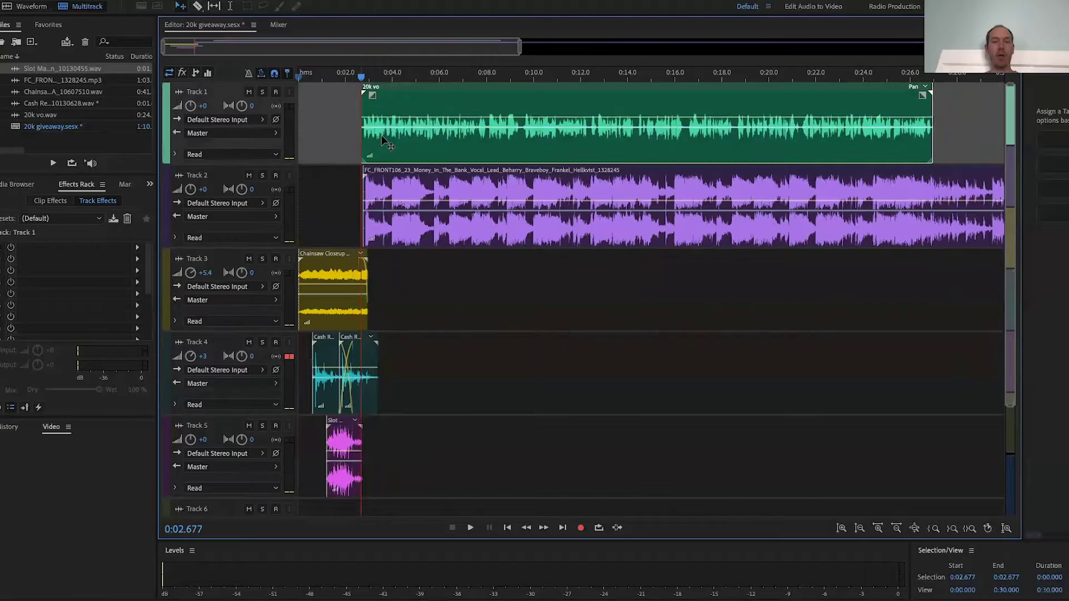
# Delay the Track 2 music bed clip to start near 0:03.9 and preview the new timing
pyautogui.click(388, 176)
pyautogui.moveTo(388, 177); pyautogui.dragTo(417, 178)
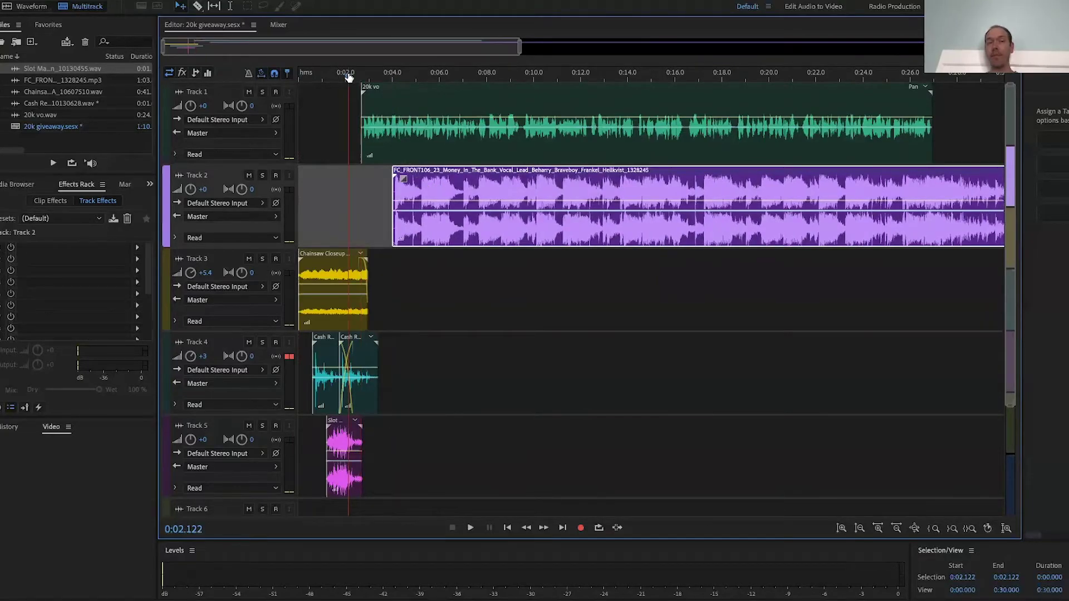
pyautogui.press('space')
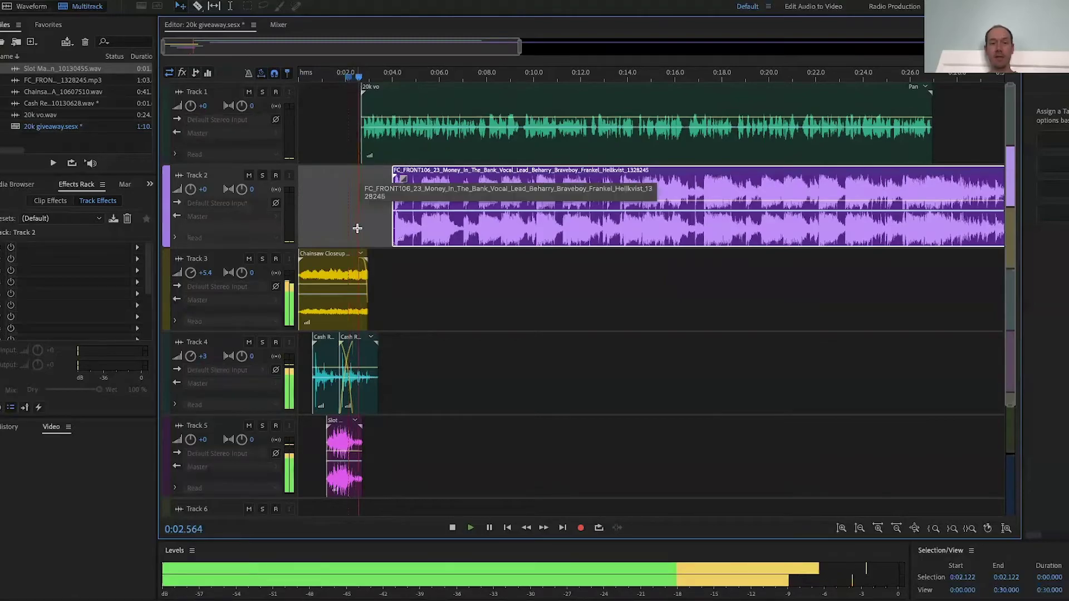
pyautogui.press('space')
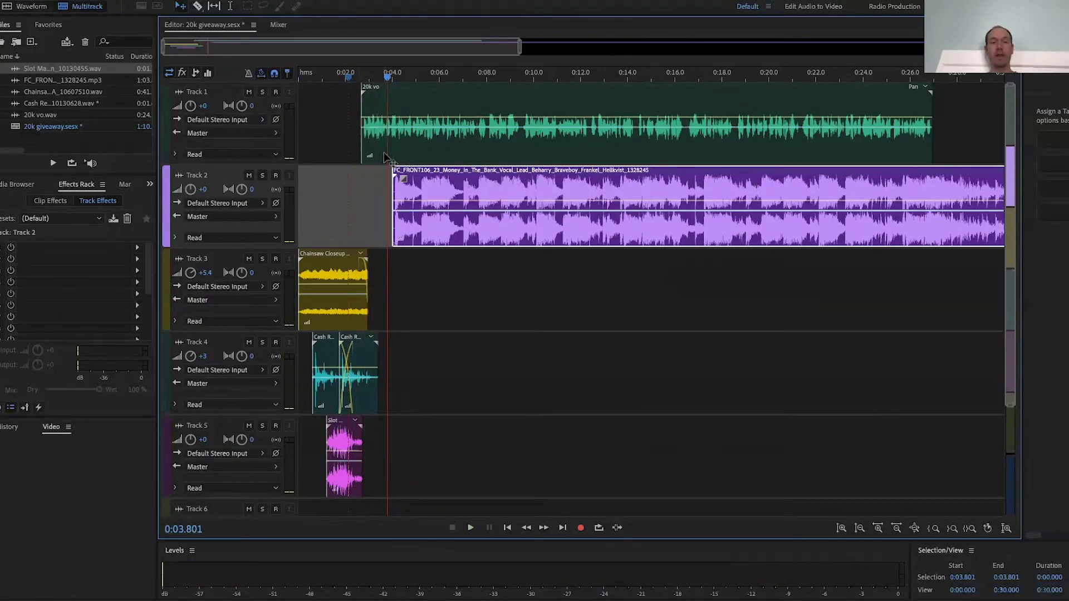
# Extend the Chainsaw Closeup clip on Track 3 and set its fade-out length
pyautogui.click(337, 285)
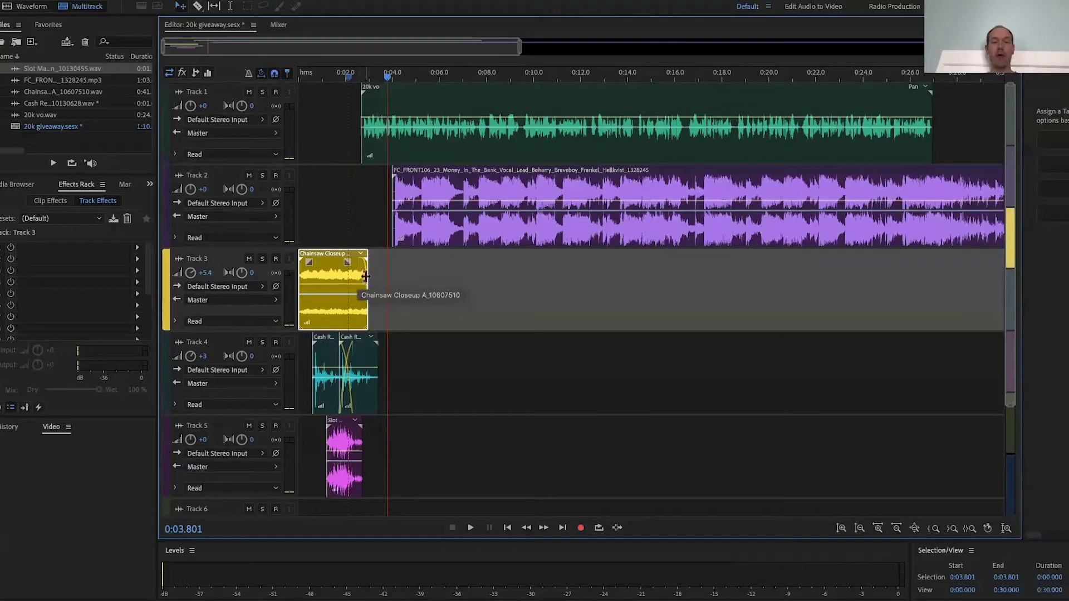
pyautogui.moveTo(365, 276); pyautogui.dragTo(332, 310)
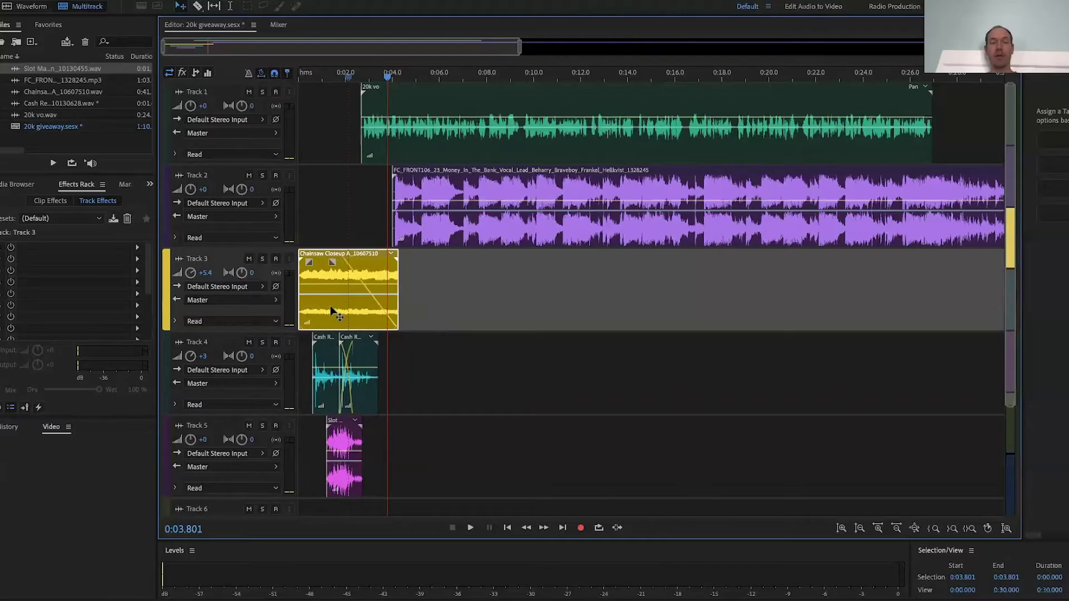
pyautogui.moveTo(333, 264)
pyautogui.mouseDown()
pyautogui.moveTo(361, 264)
pyautogui.moveTo(349, 263)
pyautogui.mouseUp()
# Select the Slot clip on Track 5 and play the edited section from about 0:01.9
pyautogui.click(359, 440)
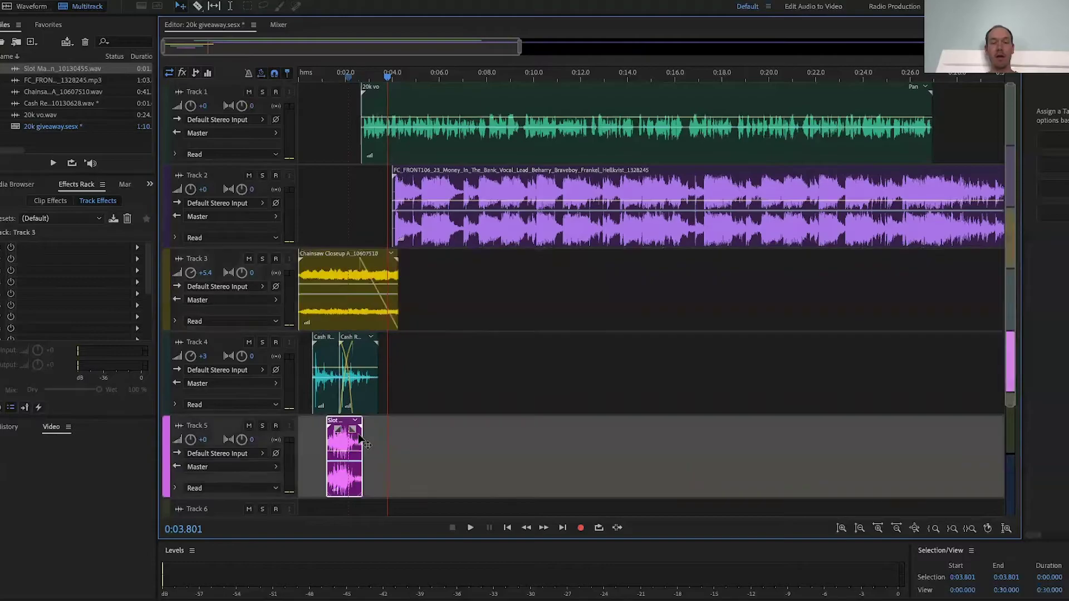
pyautogui.click(344, 79)
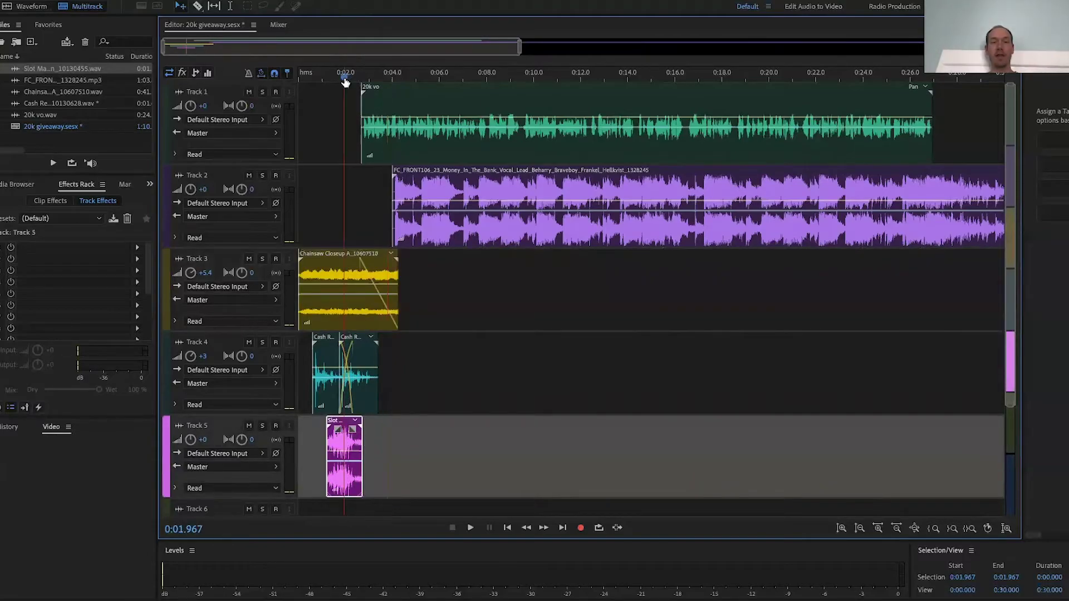
pyautogui.press('space')
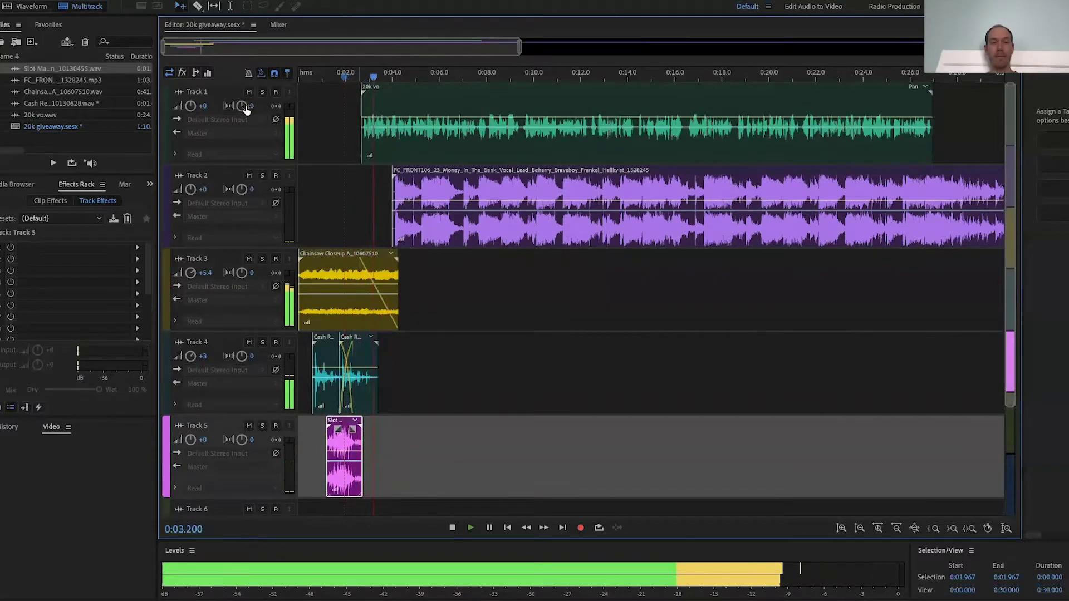
pyautogui.press('space')
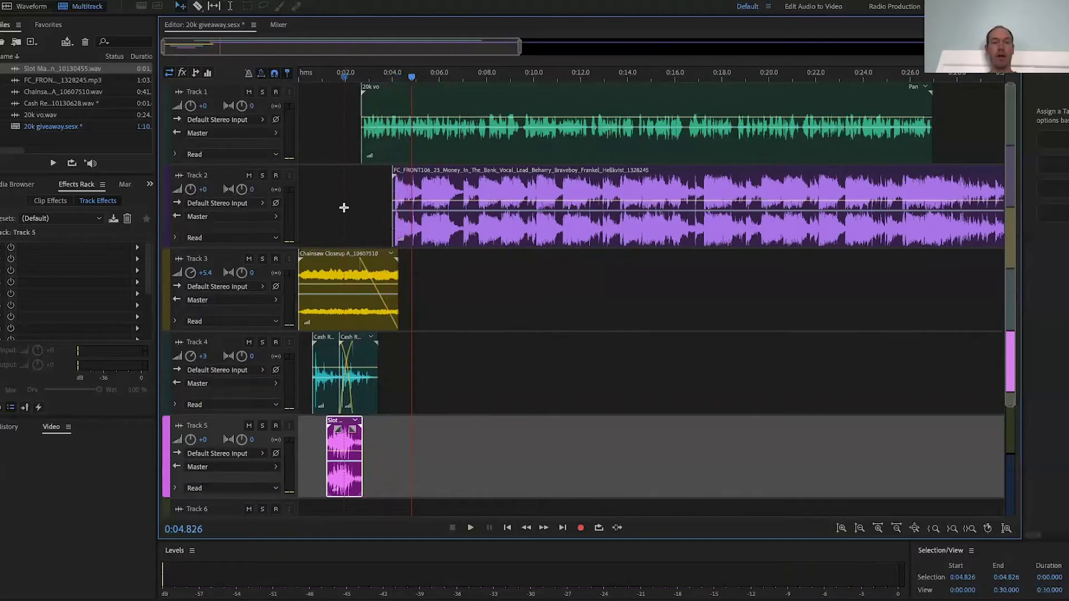
# Select the Track 1 voiceover and audition its level from about 0:02.4
pyautogui.click(356, 75)
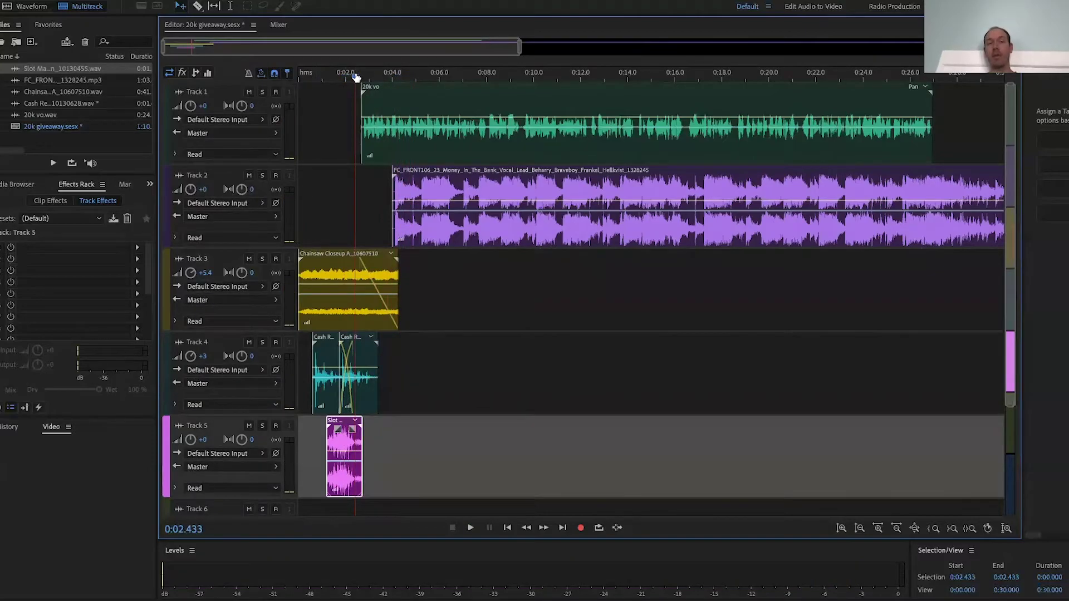
pyautogui.click(190, 105)
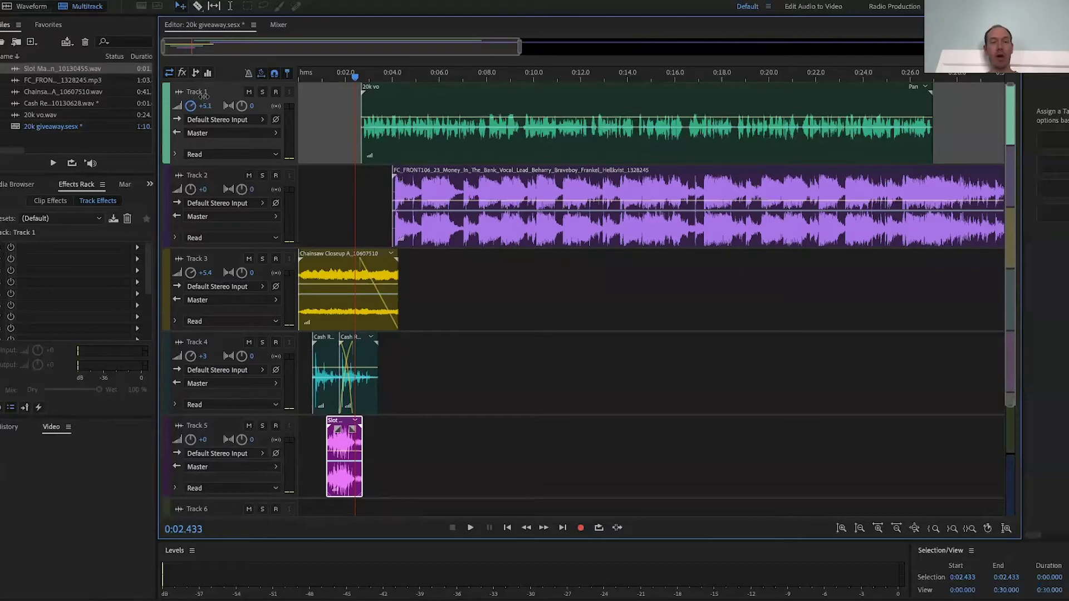
pyautogui.press('space')
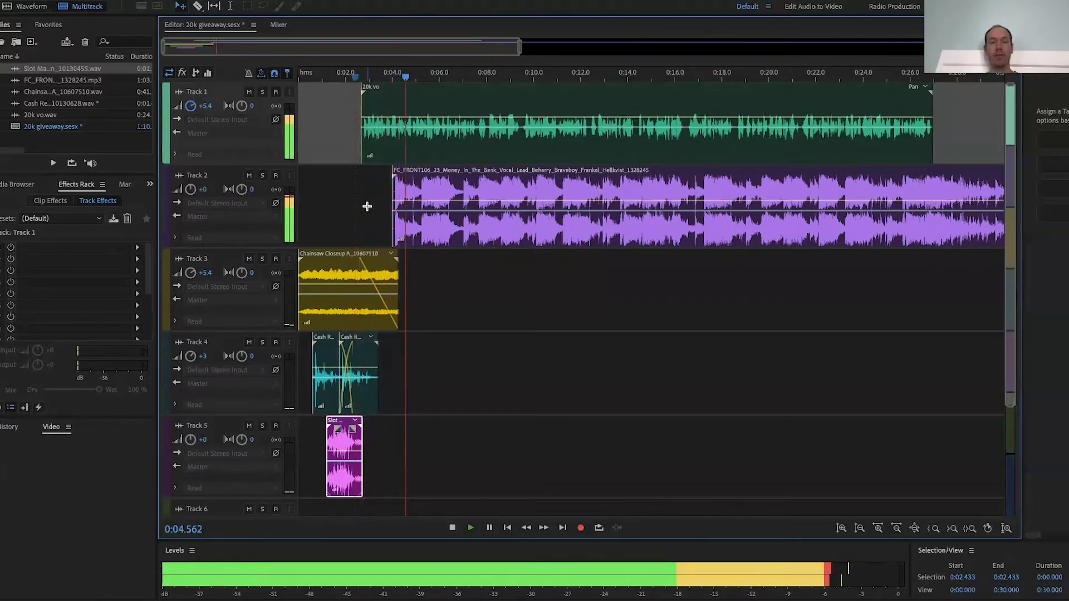
pyautogui.press('space')
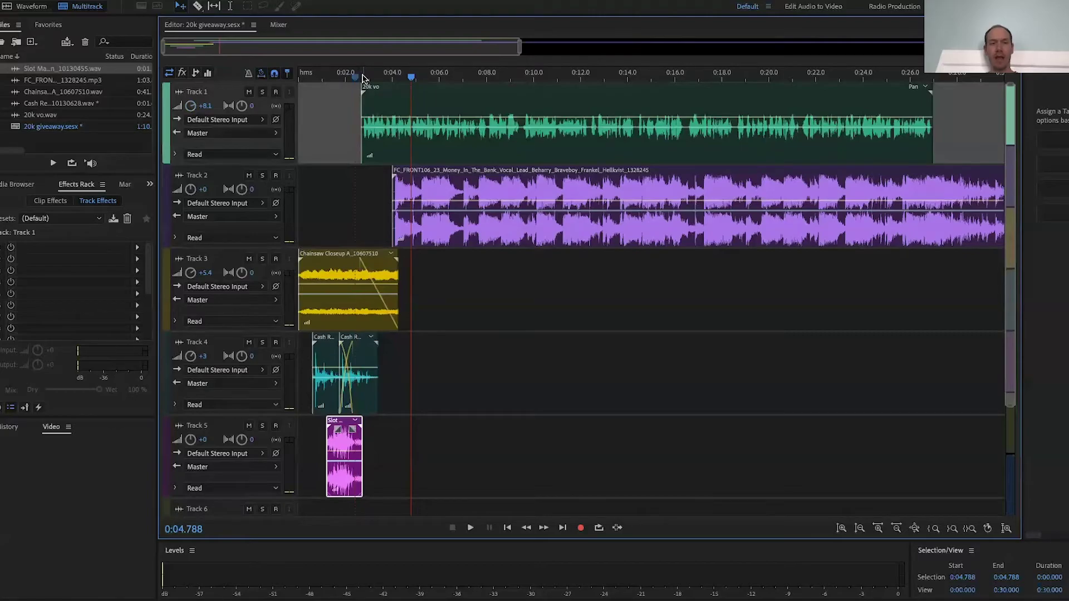
# Play the boosted voiceover from about 0:02.7, then select the Track 2 music bed clip
pyautogui.click(363, 78)
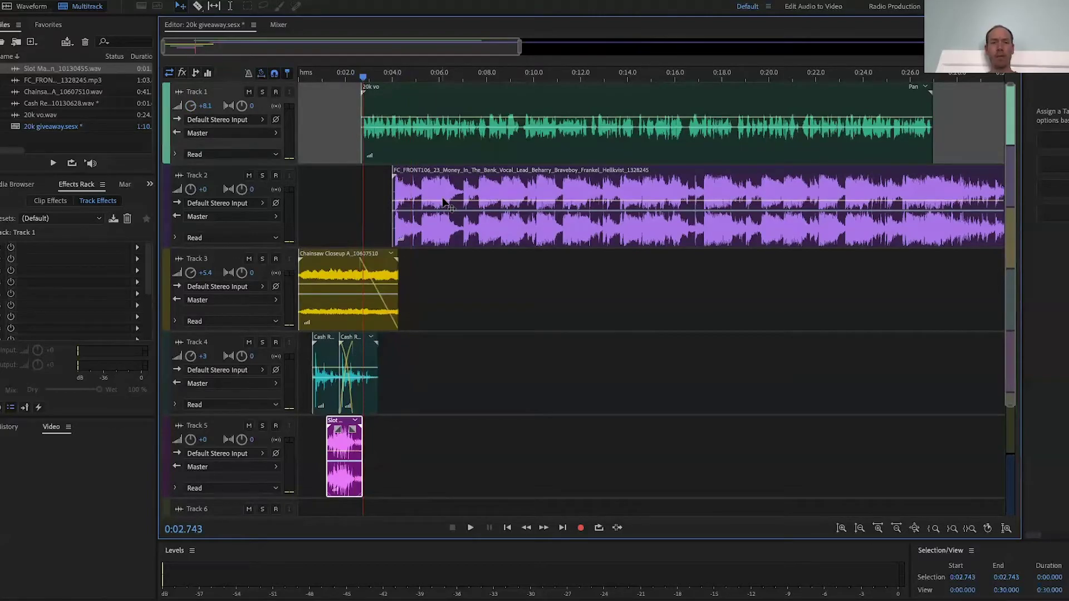
pyautogui.press('space')
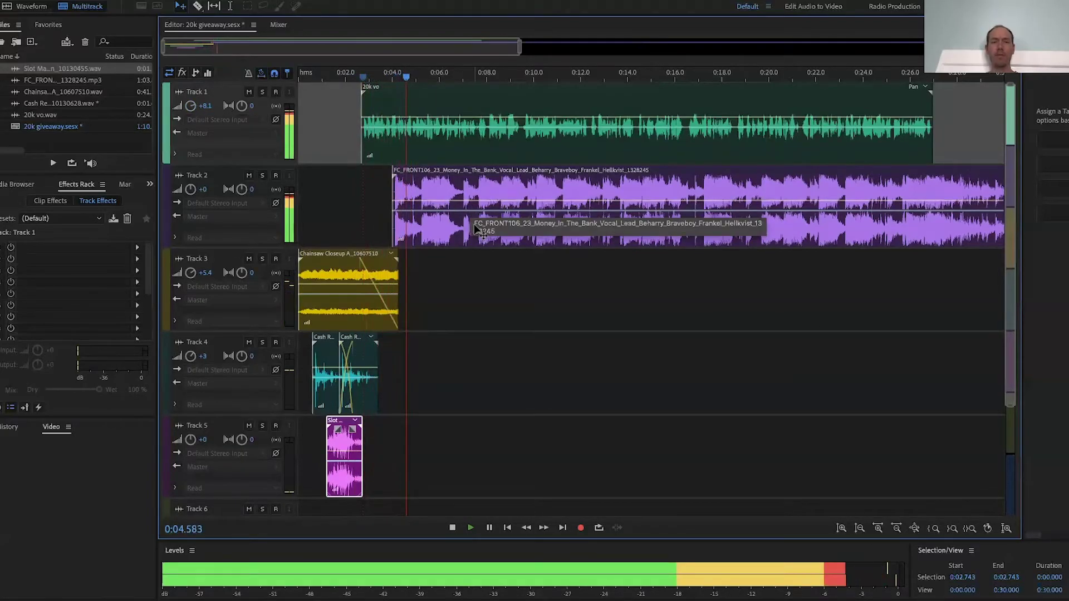
pyautogui.press('space')
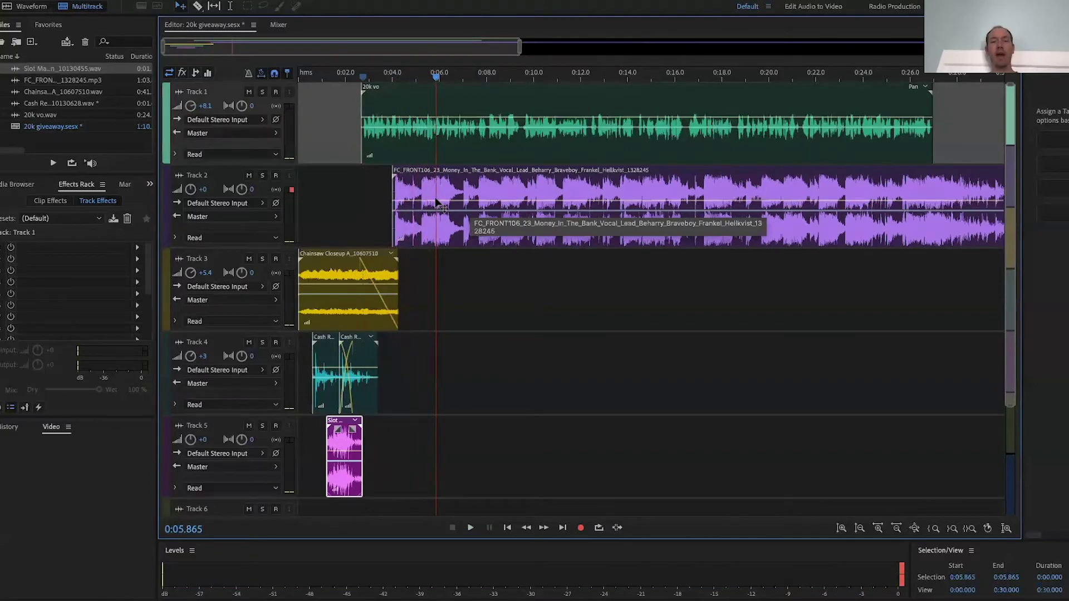
pyautogui.click(437, 204)
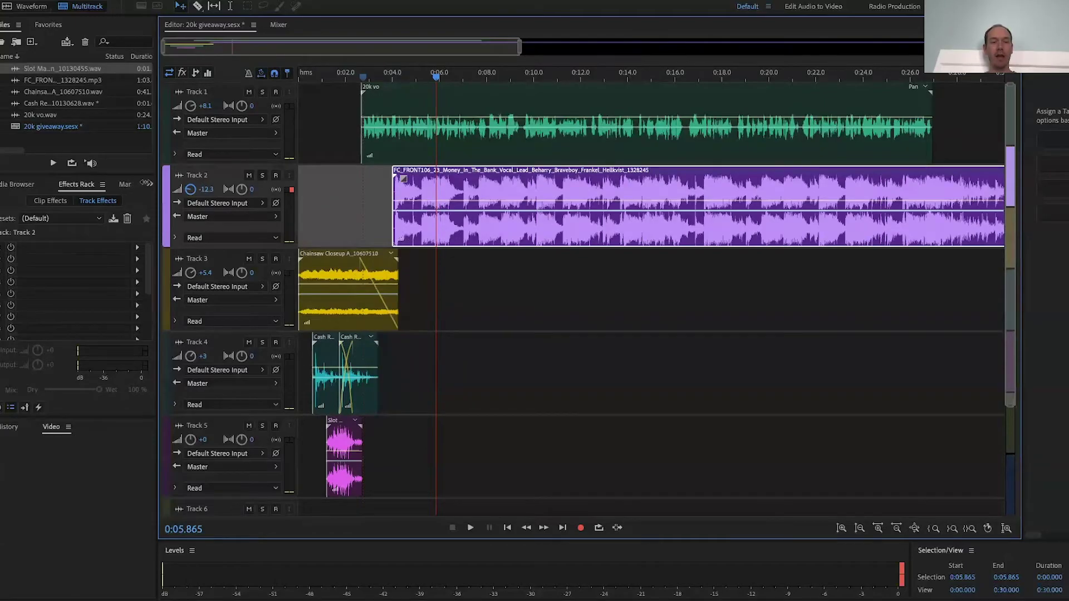
# Audition the -7 dB music bed from about 0:02.3 and again from 0:03.9
pyautogui.click(353, 76)
pyautogui.press('space')
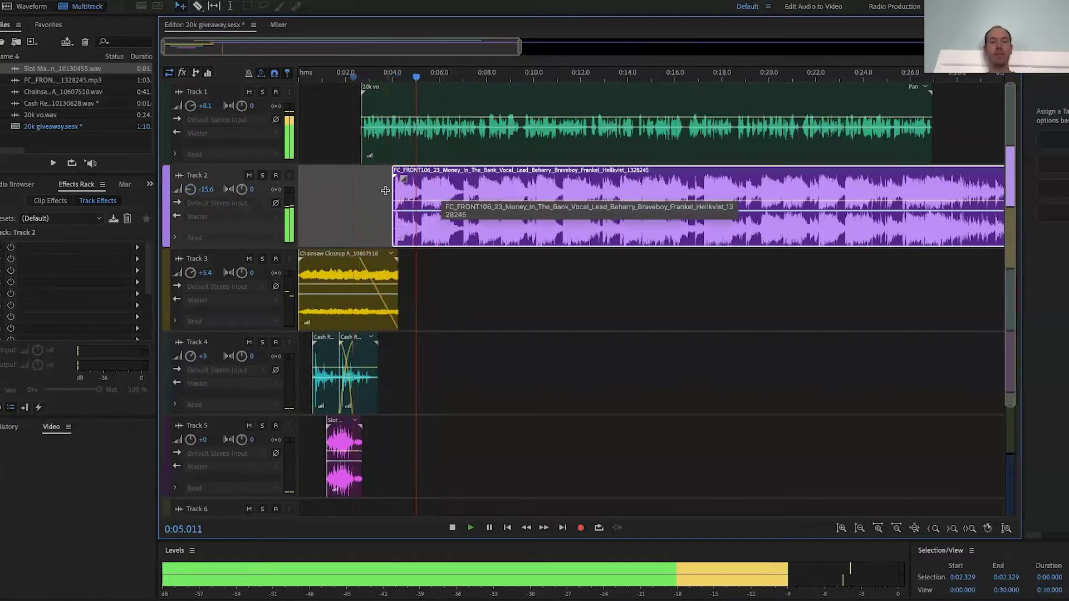
pyautogui.press('space')
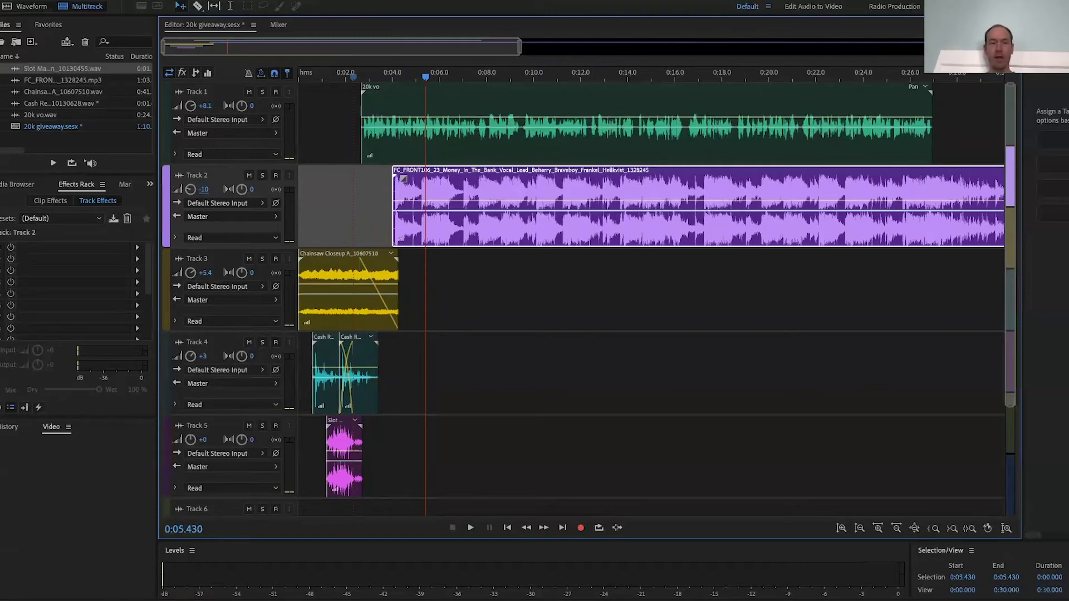
pyautogui.click(390, 76)
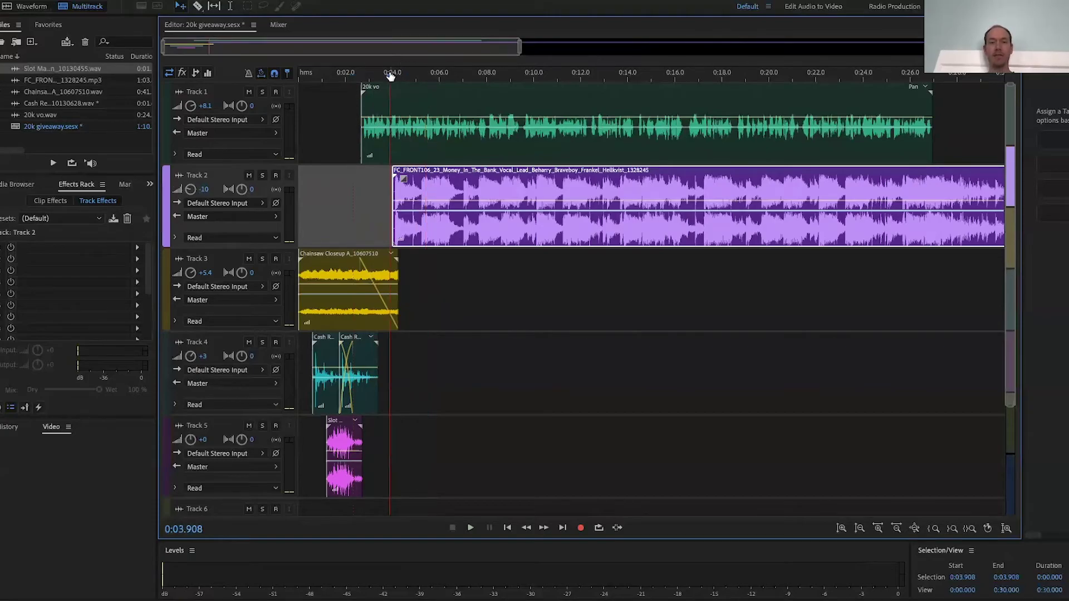
pyautogui.press('space')
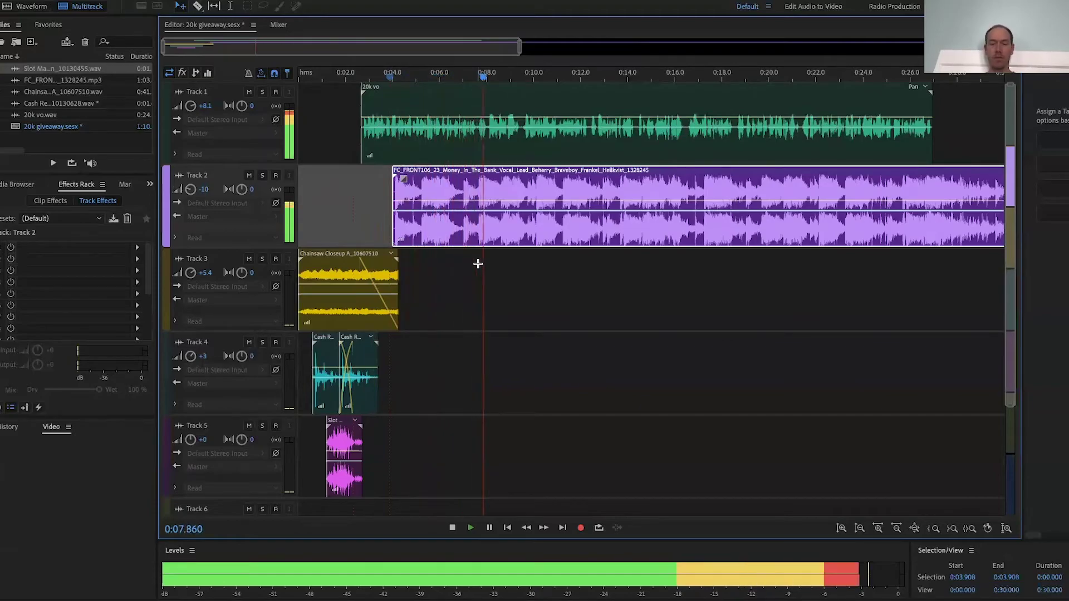
pyautogui.press('space')
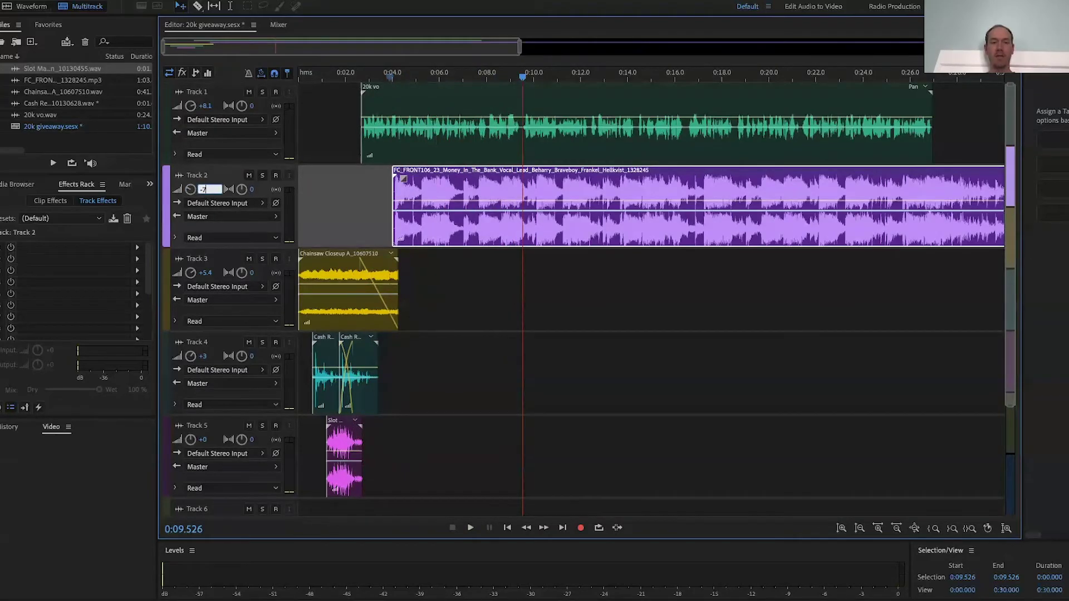
# Play the full mix from the voiceover start at about 0:02.7
pyautogui.click(361, 78)
pyautogui.press('space')
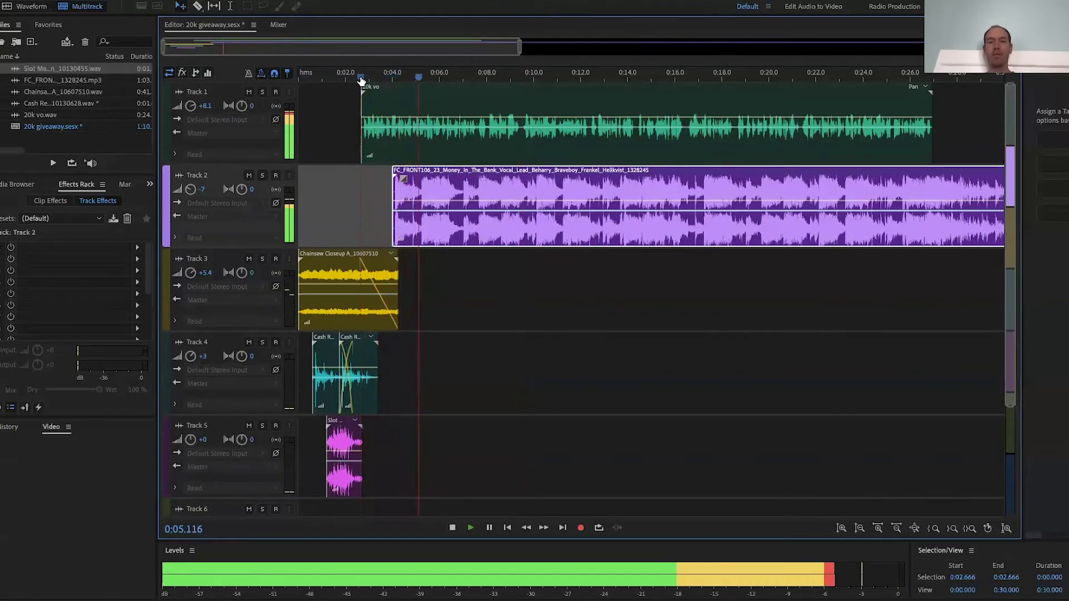
pyautogui.scroll(-2, 497, 251)
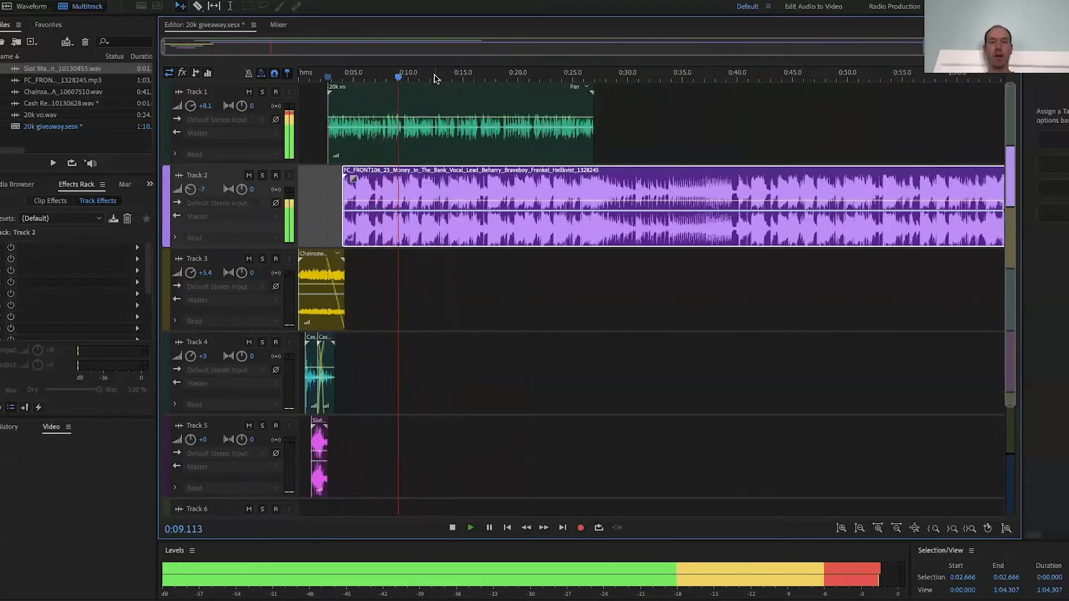
pyautogui.press('space')
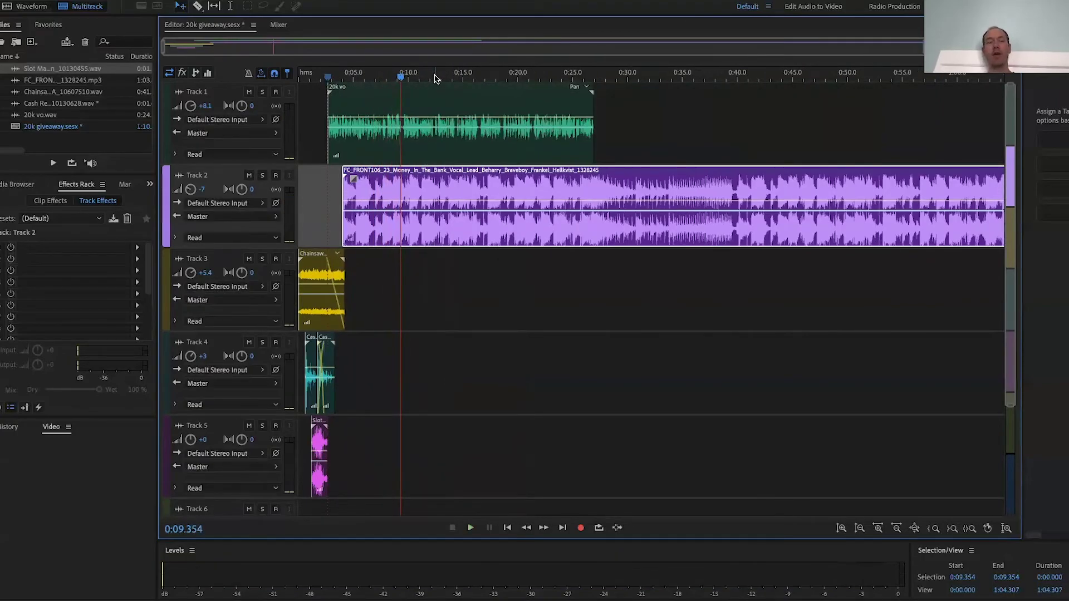